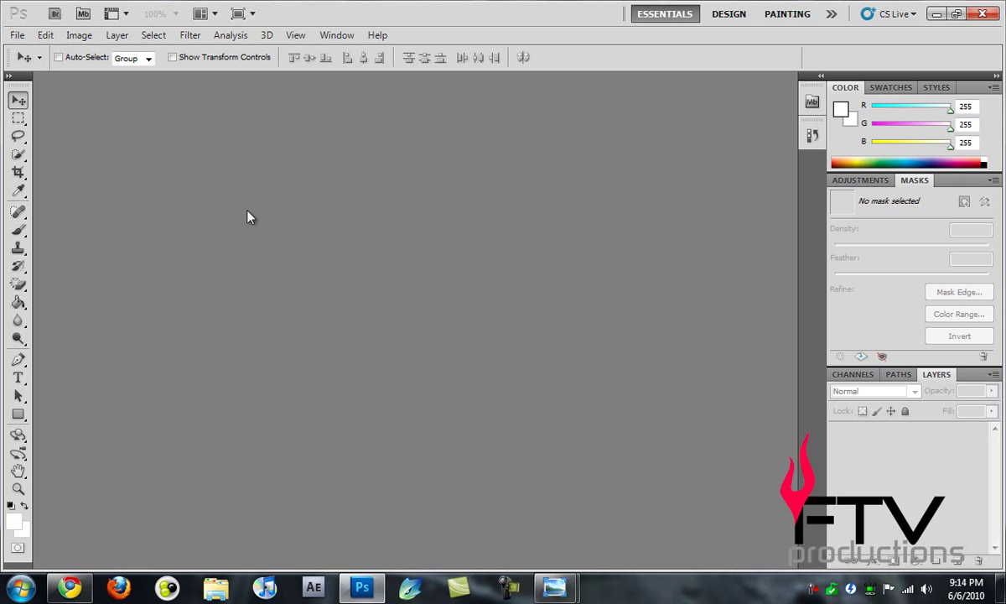
- Create a new white document 600 pixels wide by 450 pixels high via File > New
left_click(17, 35)
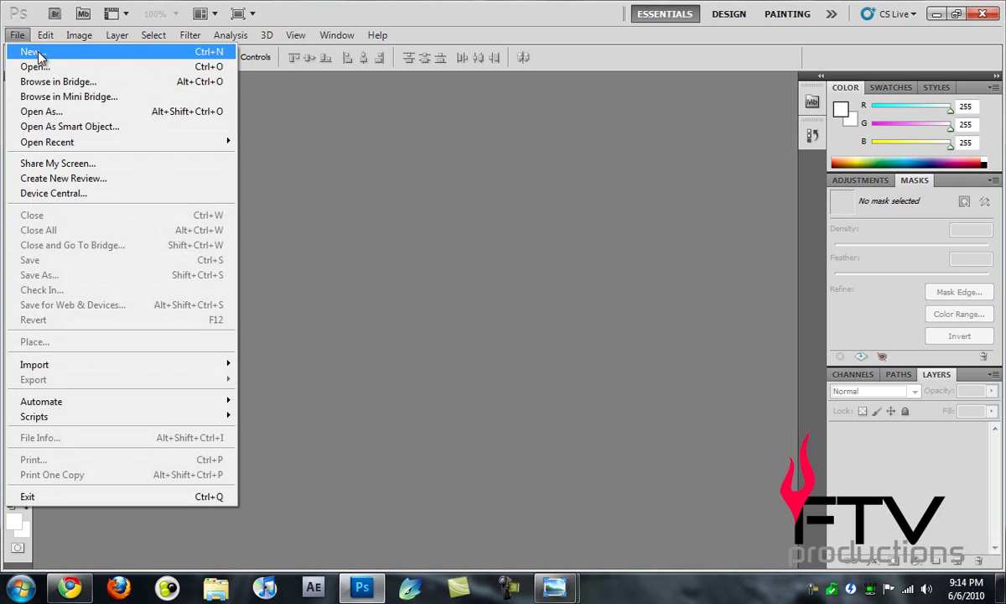
left_click(33, 57)
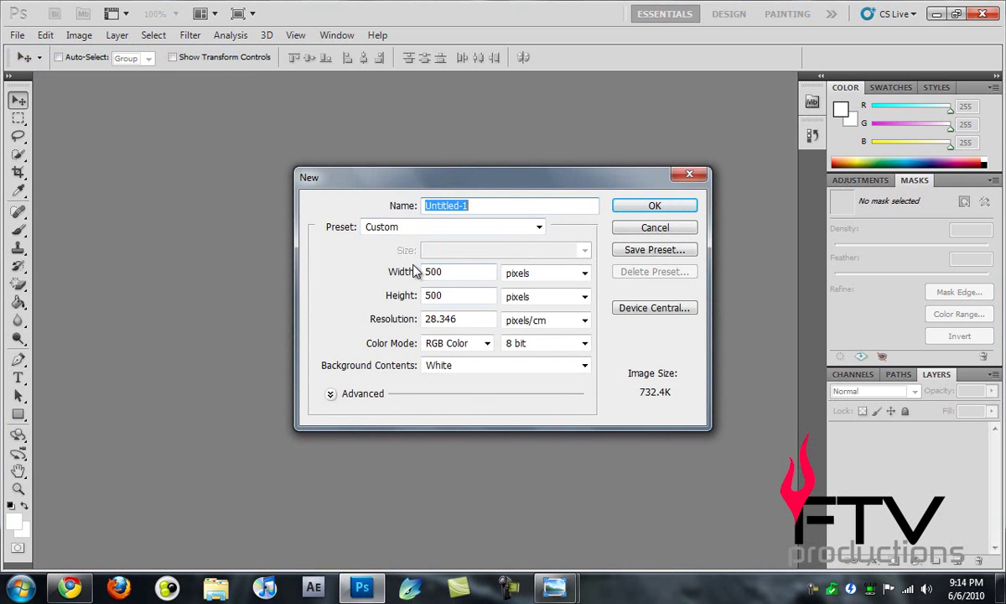
left_click(409, 273)
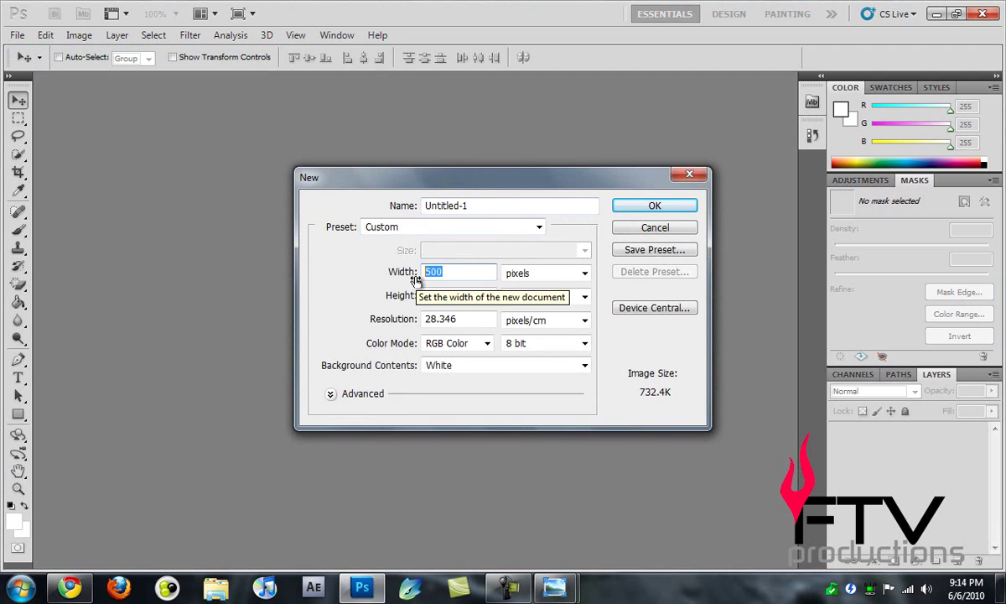
type("600")
key("Tab")
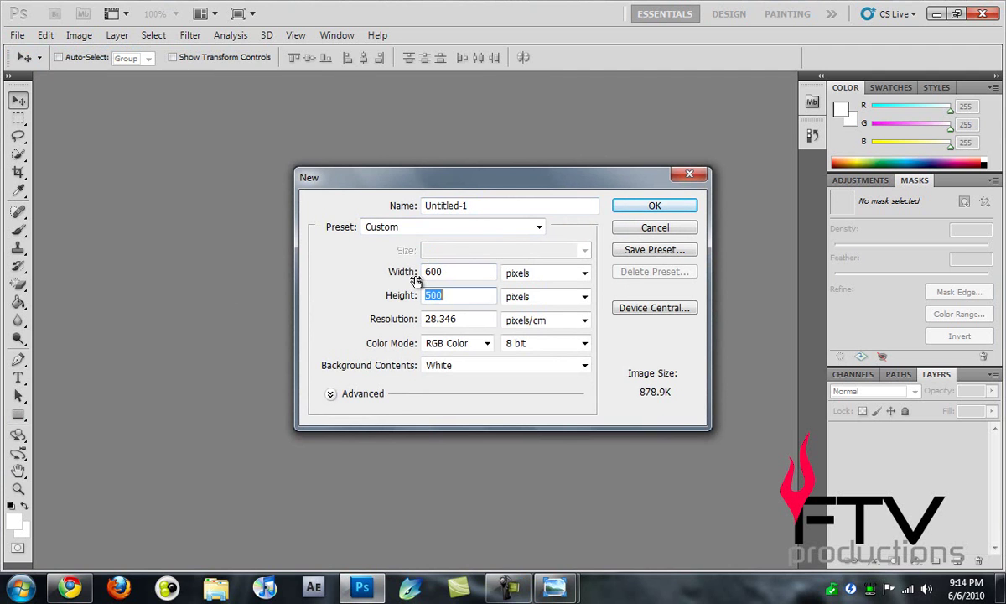
type("450")
left_click(650, 207)
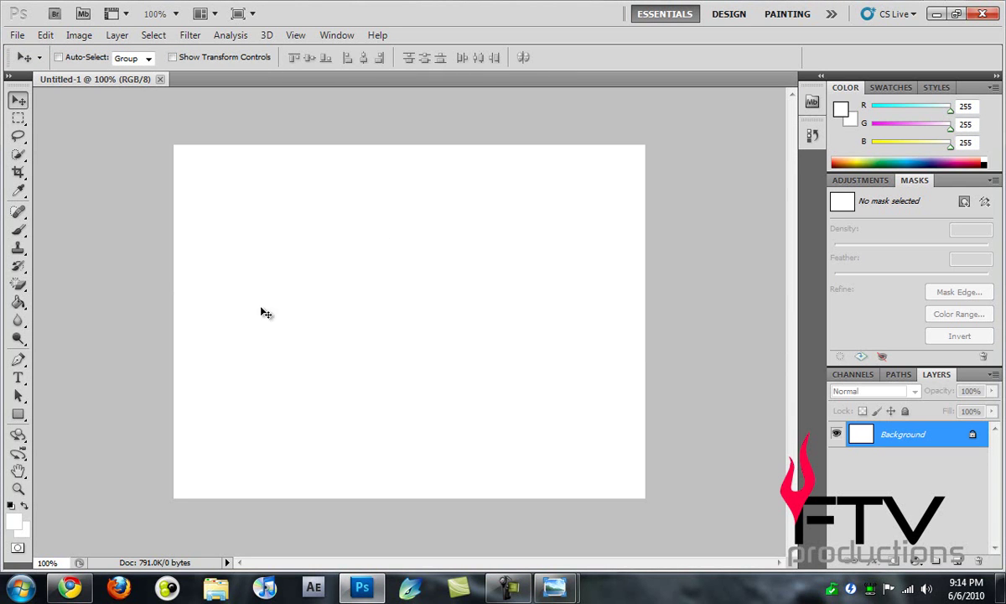
- Set the foreground colour to #ae8c42 and fill the canvas with it using the Paint Bucket
left_click(14, 524)
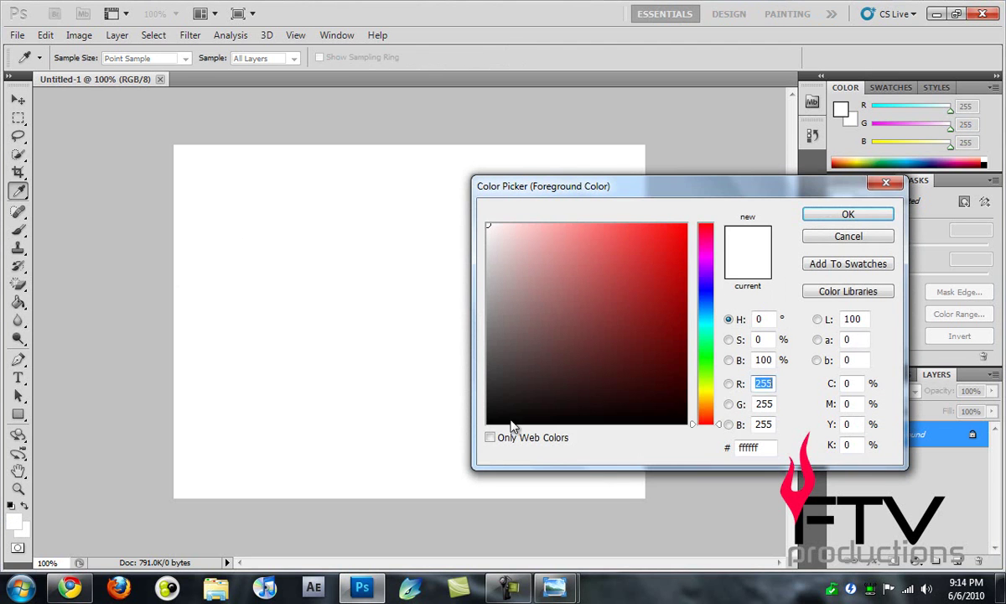
left_click(755, 447)
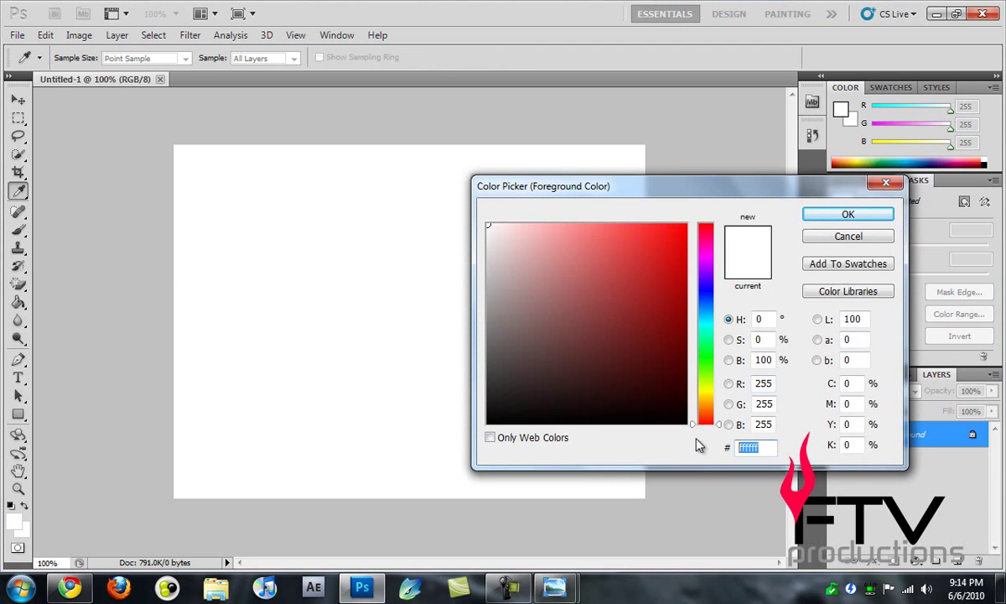
type("ae8c")
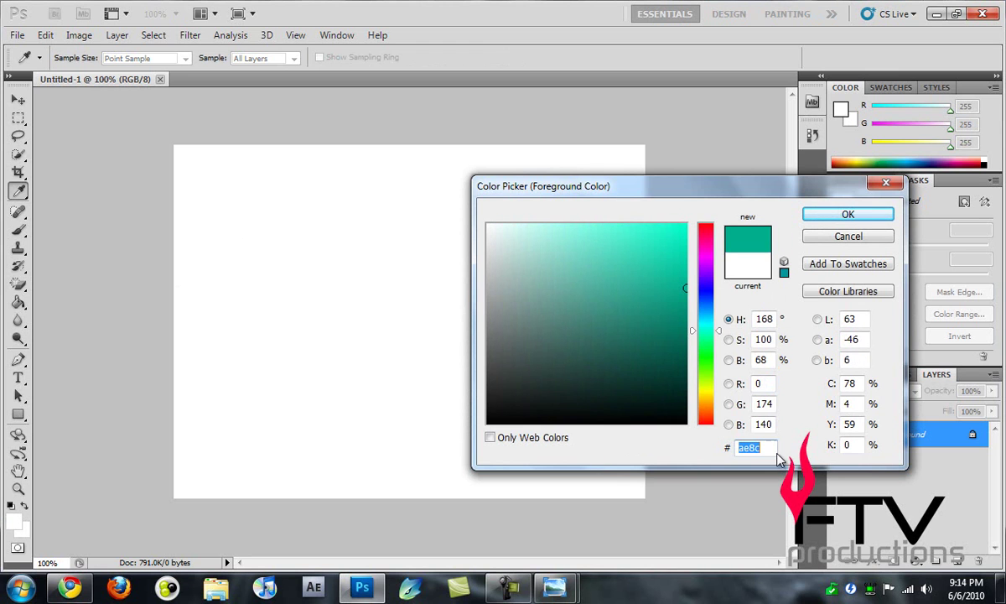
type("42")
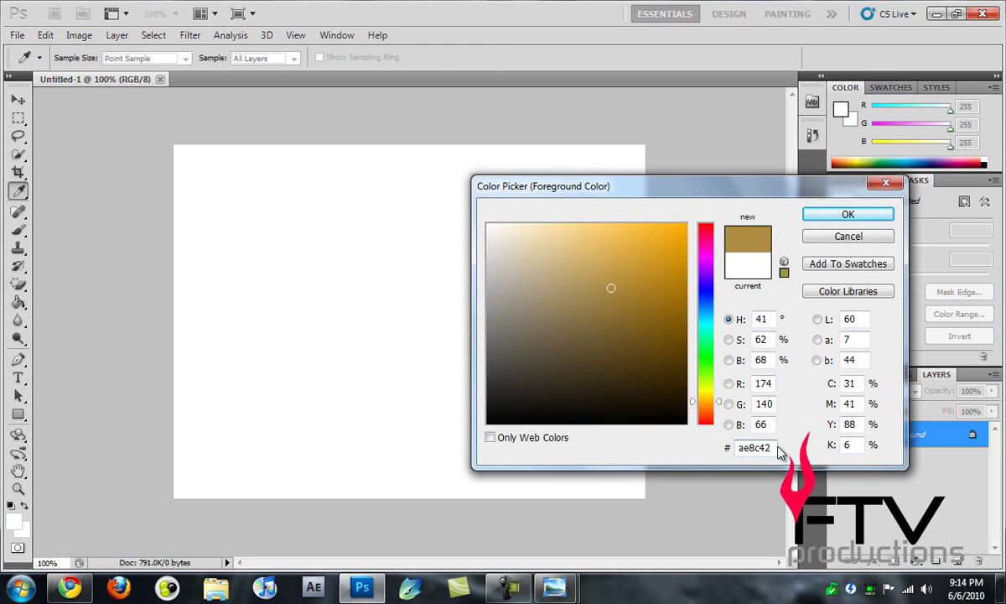
left_click(848, 215)
key("v")
left_click(18, 303)
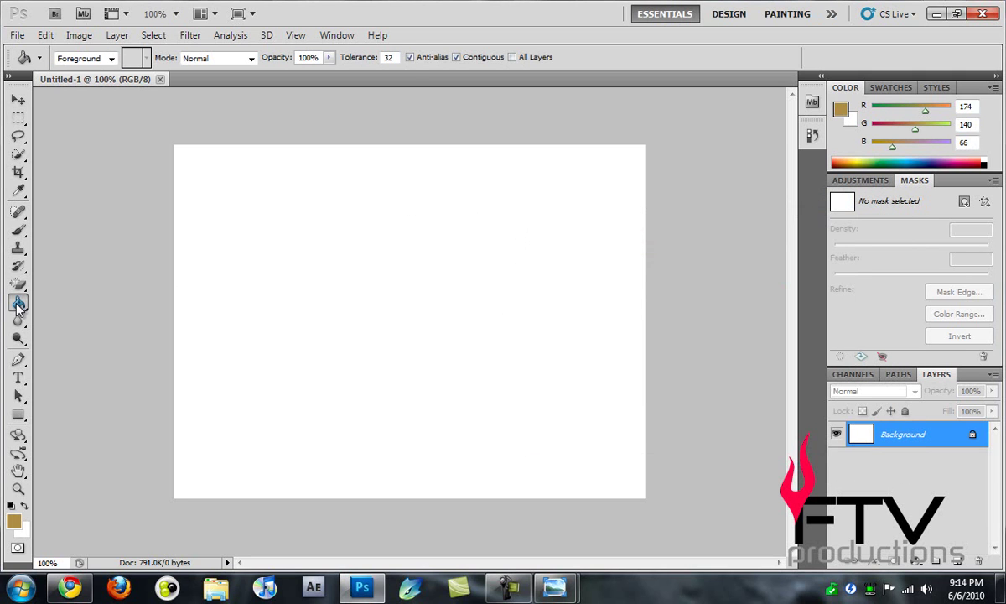
left_click(270, 295)
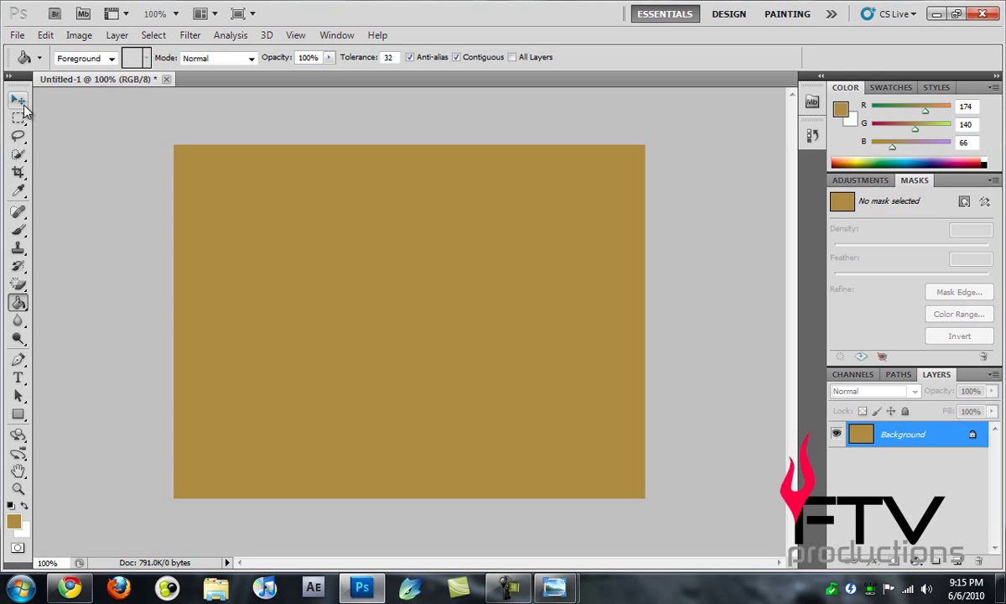
- Apply Add Noise at 4.8% with Uniform distribution to the gold background
left_click(18, 100)
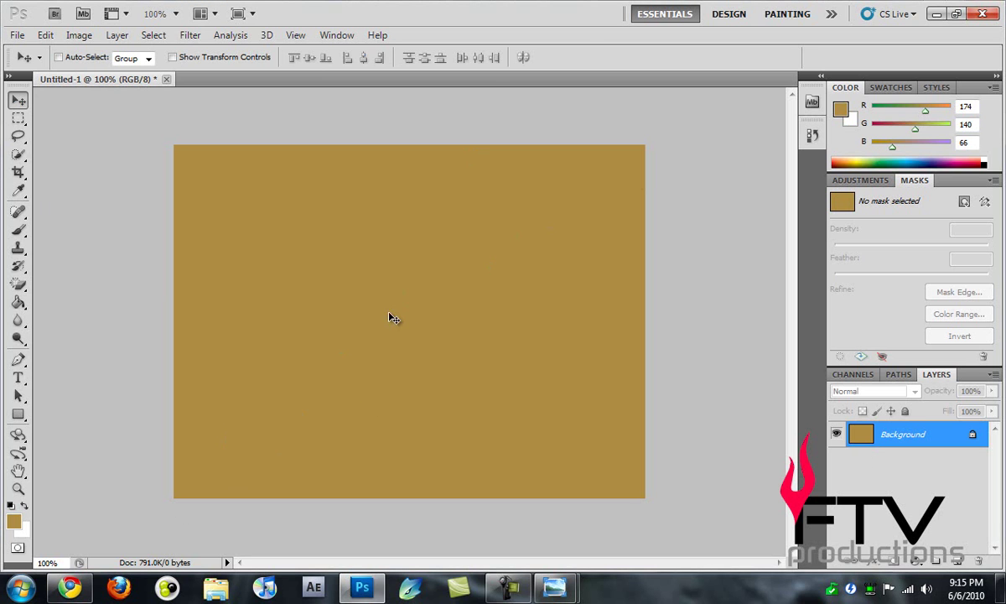
left_click(191, 36)
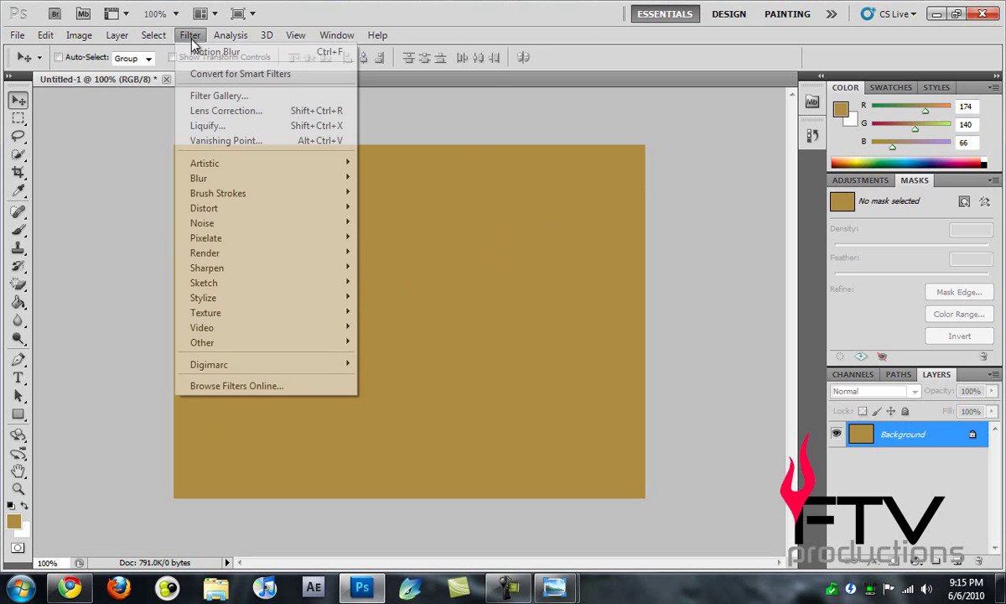
mouse_move(336, 222)
left_click(409, 221)
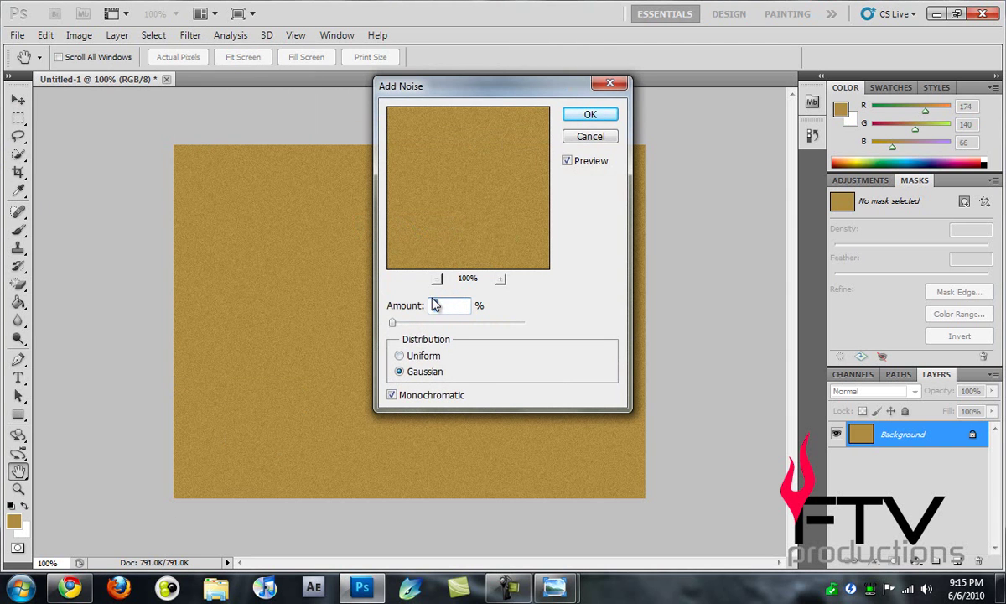
type("4.8")
left_click(423, 359)
left_click(589, 117)
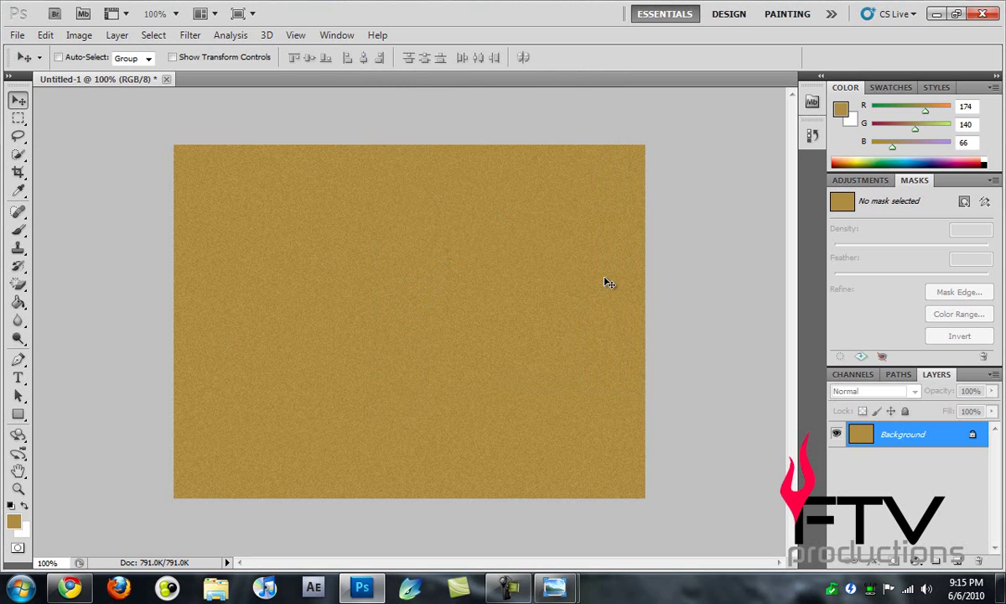
- Apply Texturizer with Sandstone texture, 62% scaling, relief 3, lit from the top left
left_click(184, 36)
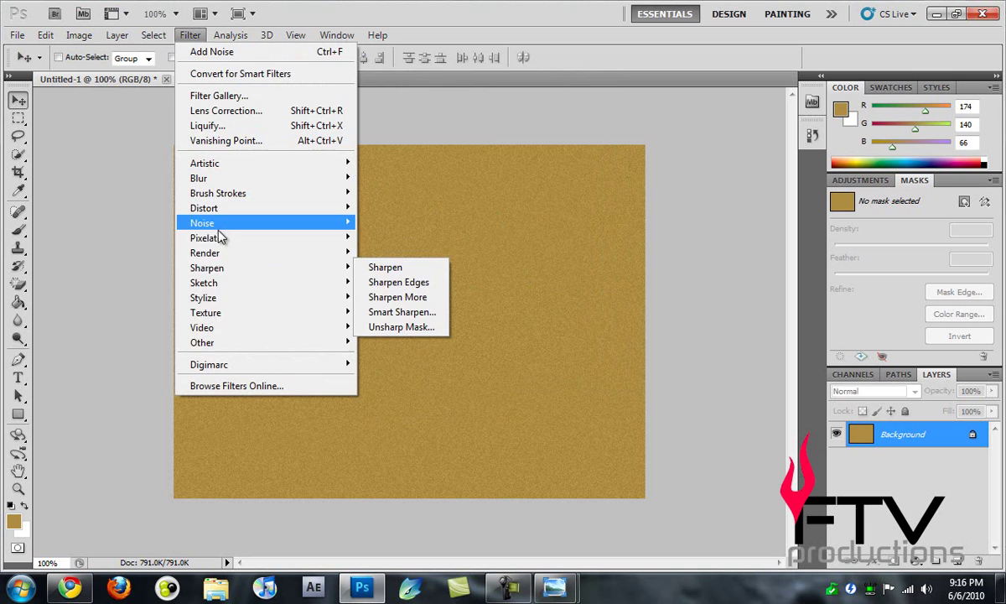
mouse_move(340, 312)
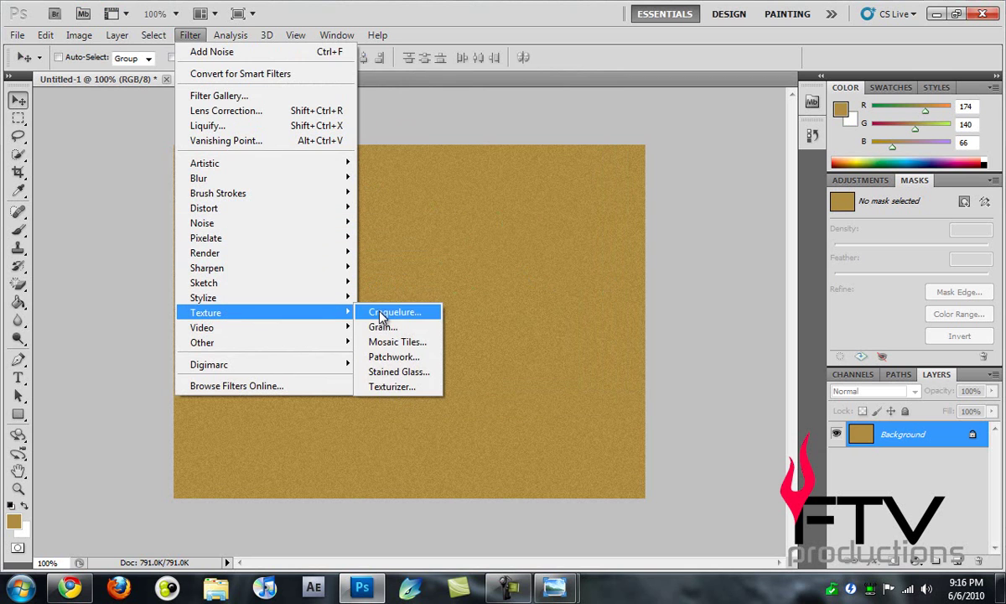
left_click(407, 387)
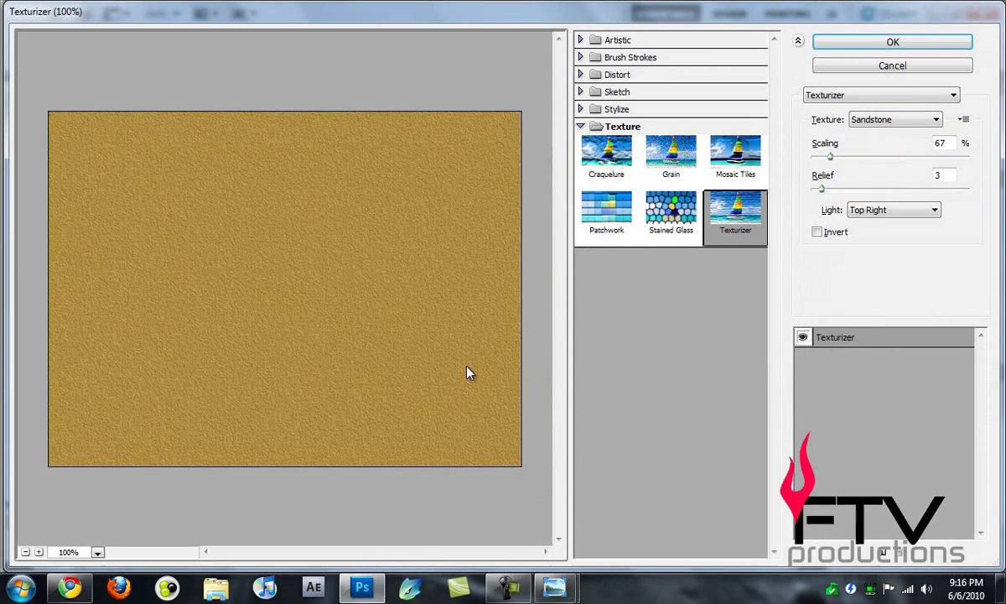
left_click(906, 126)
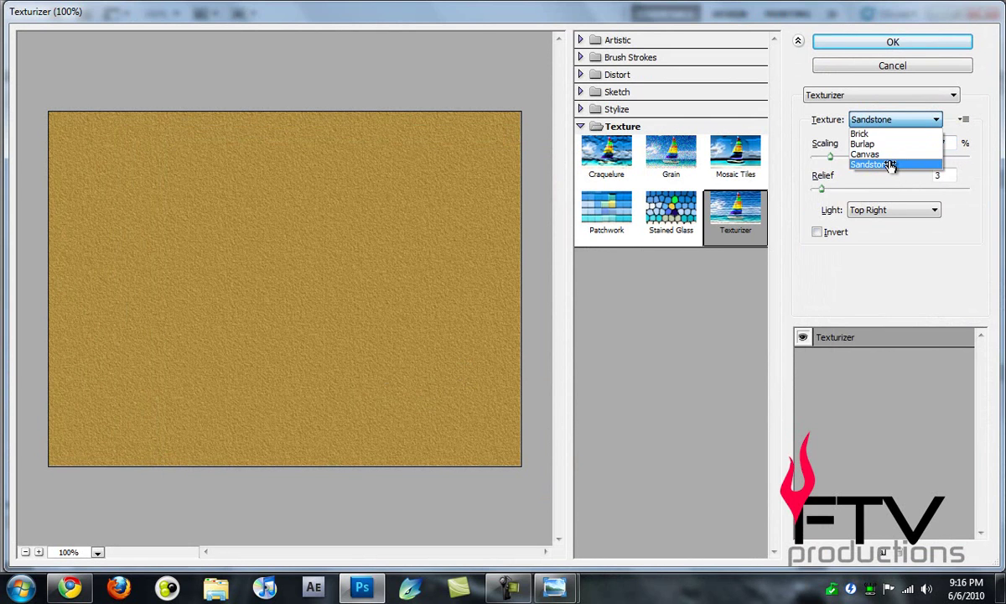
left_click(890, 164)
left_click(909, 211)
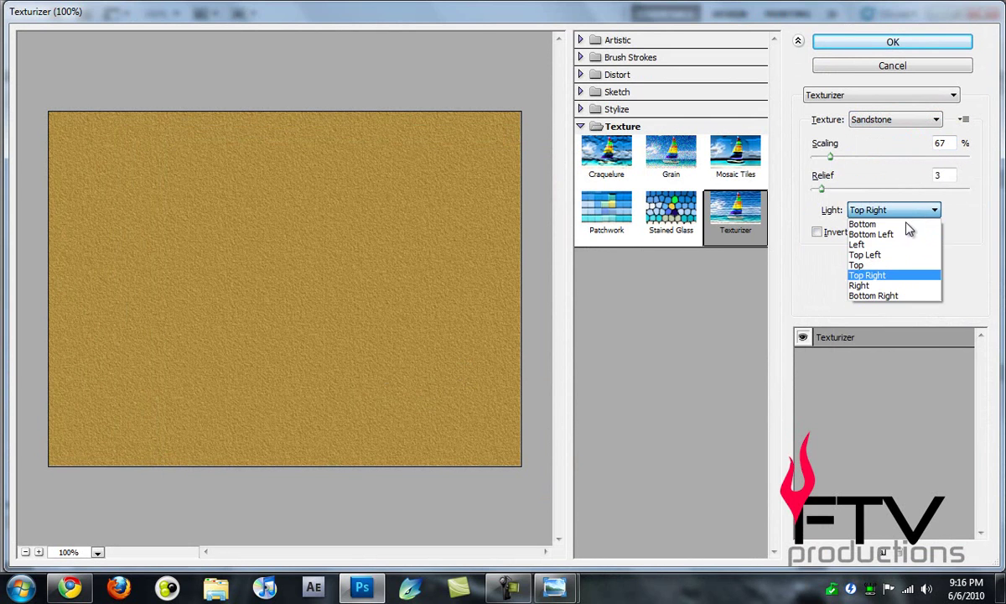
left_click(898, 256)
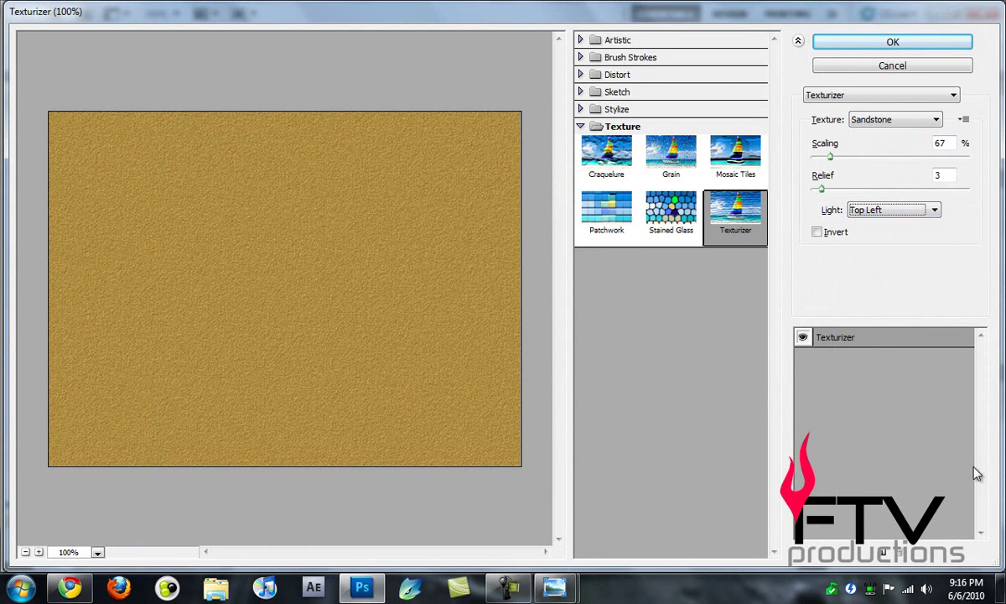
double_click(956, 142)
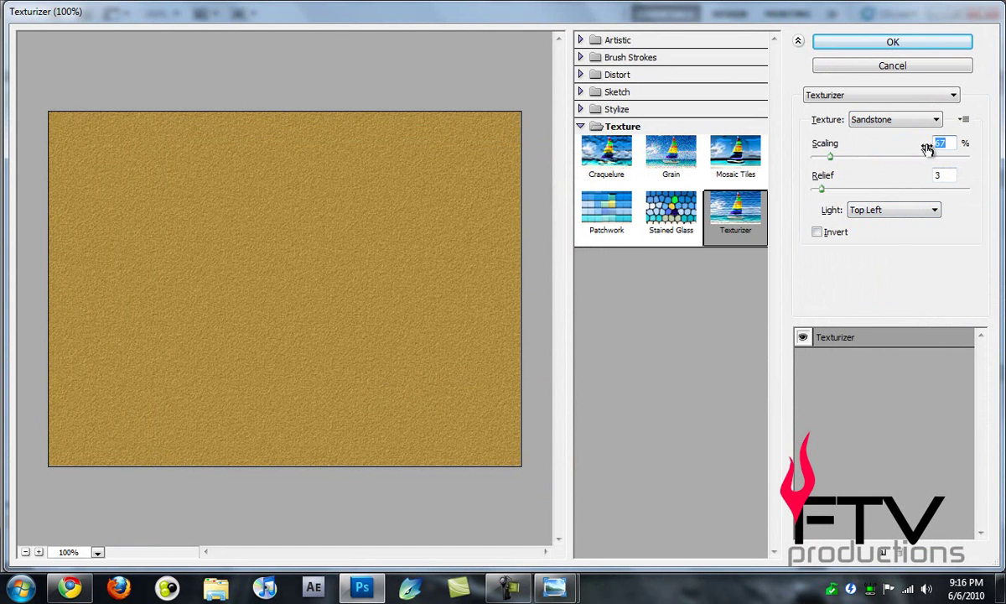
type("62")
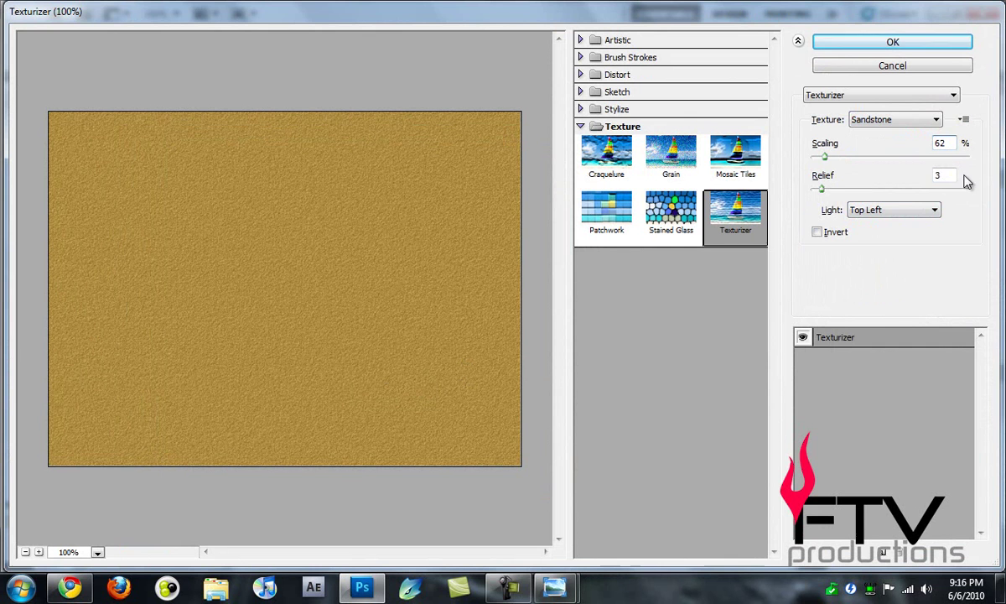
double_click(940, 175)
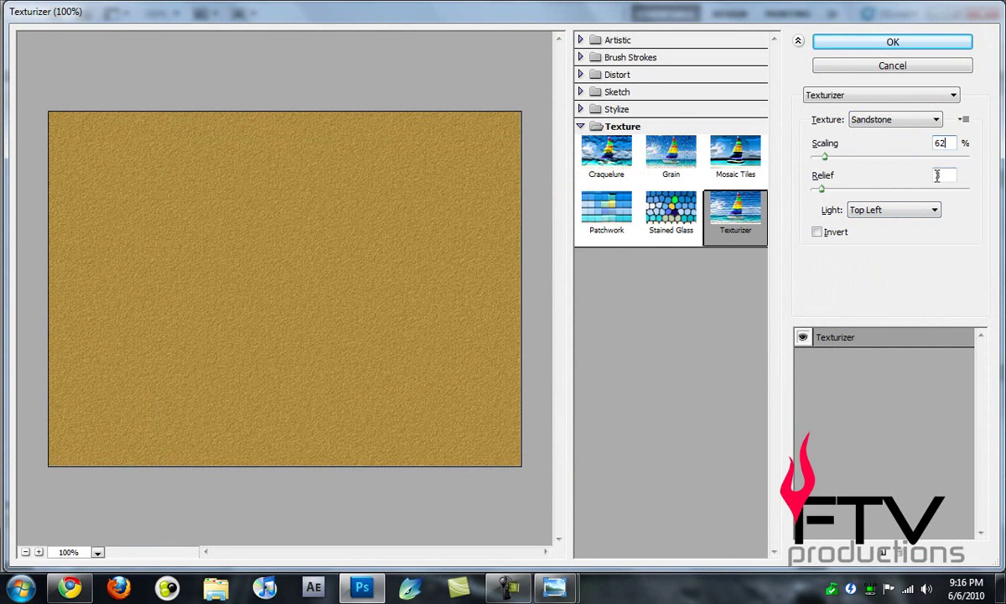
left_click(892, 42)
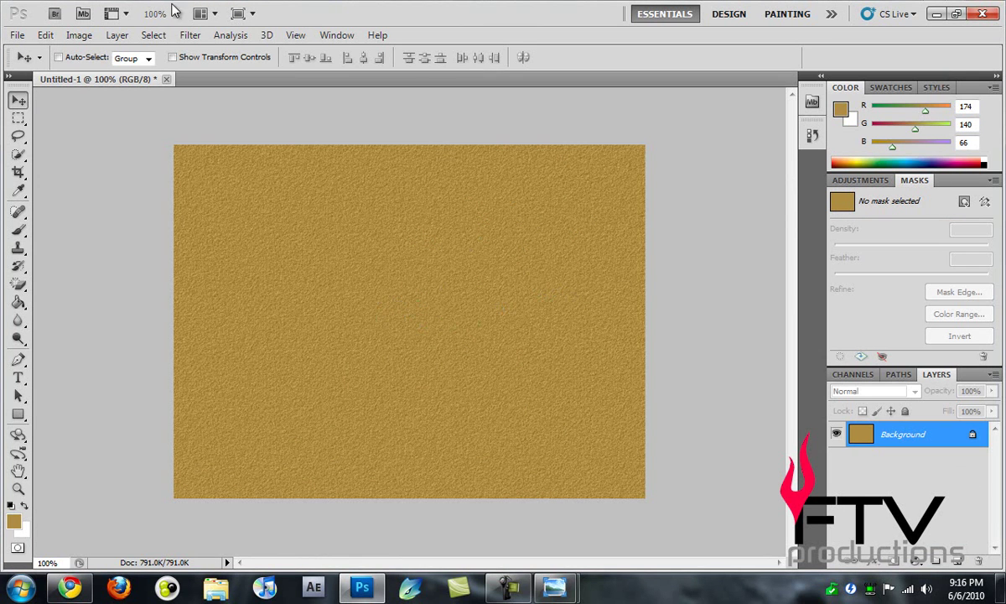
- Apply Filter > Sharpen > Sharpen to the sandstone-textured background
left_click(189, 35)
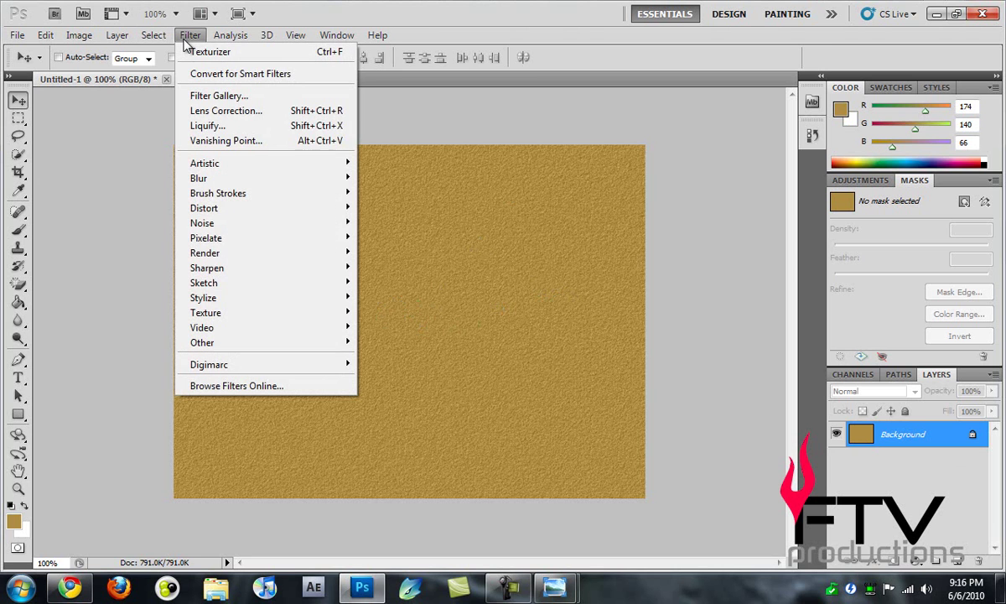
mouse_move(207, 272)
left_click(391, 267)
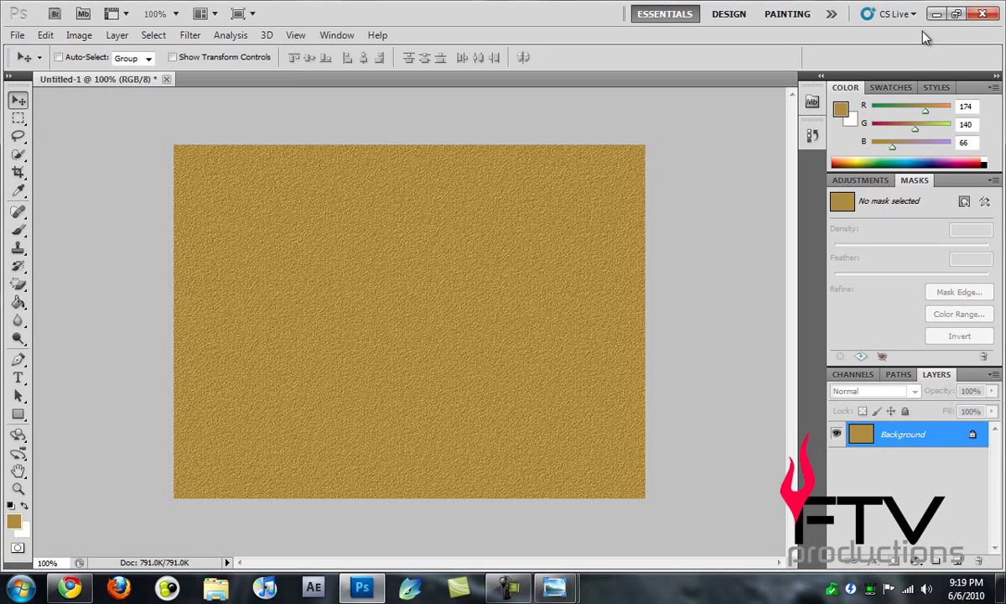
- Minimize Photoshop and browse to Photoshop Tutorials > Raw_files > Insciption in Explorer
left_click(937, 14)
double_click(263, 194)
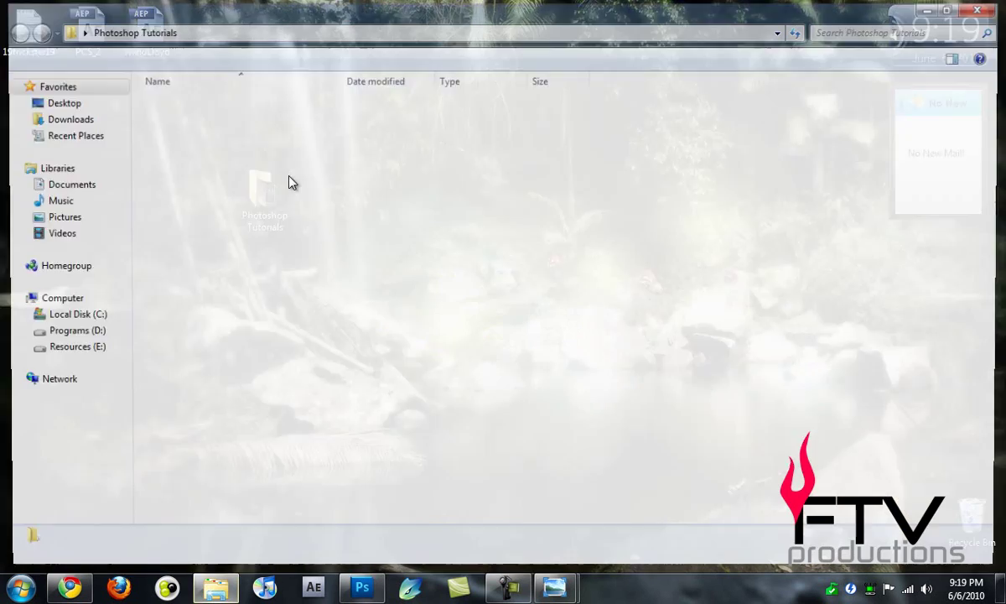
double_click(203, 102)
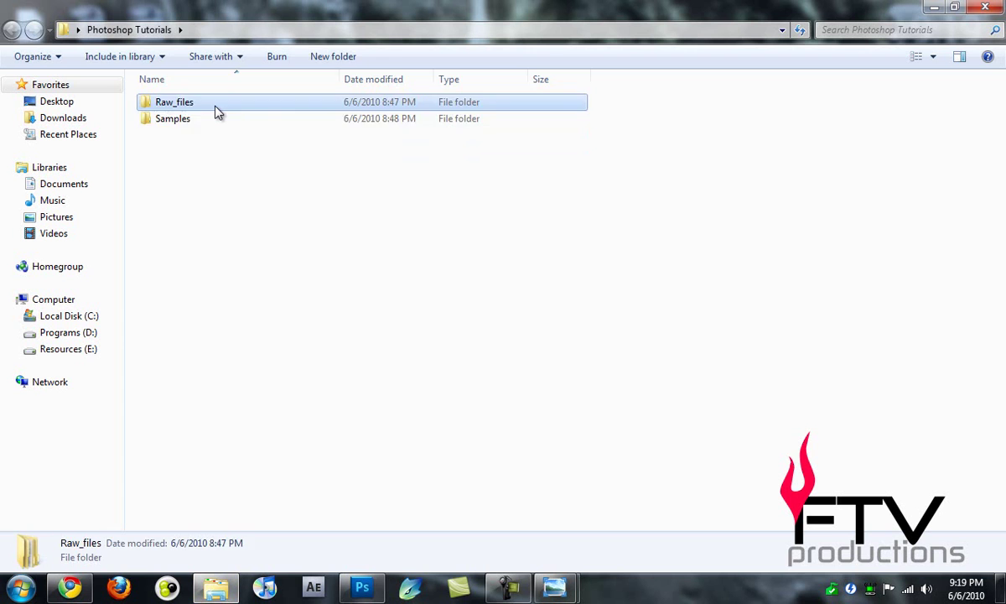
double_click(193, 126)
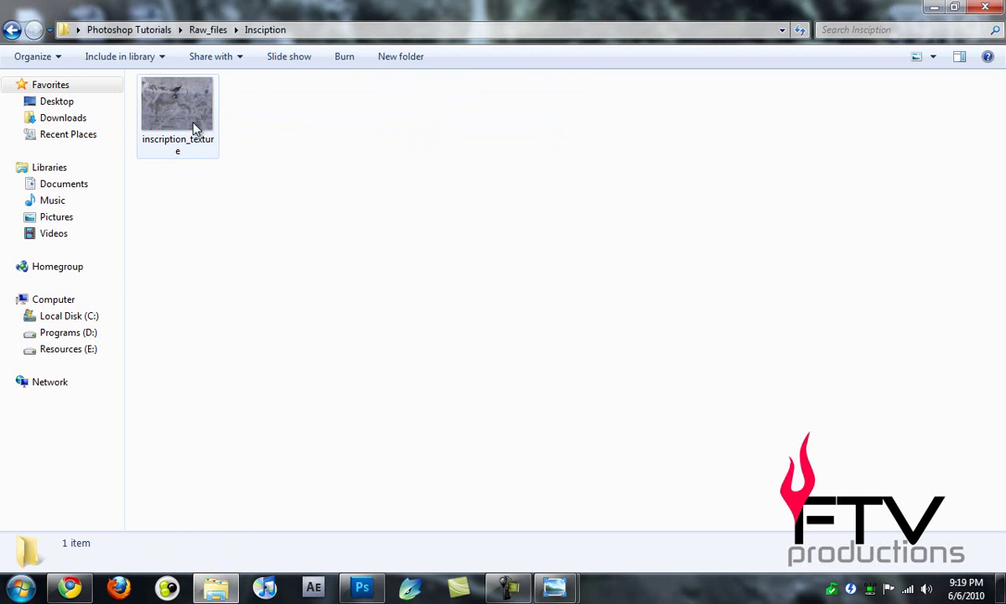
- Preview inscription_texture, close the viewer, and drag the file toward Photoshop
left_click(186, 115)
double_click(148, 112)
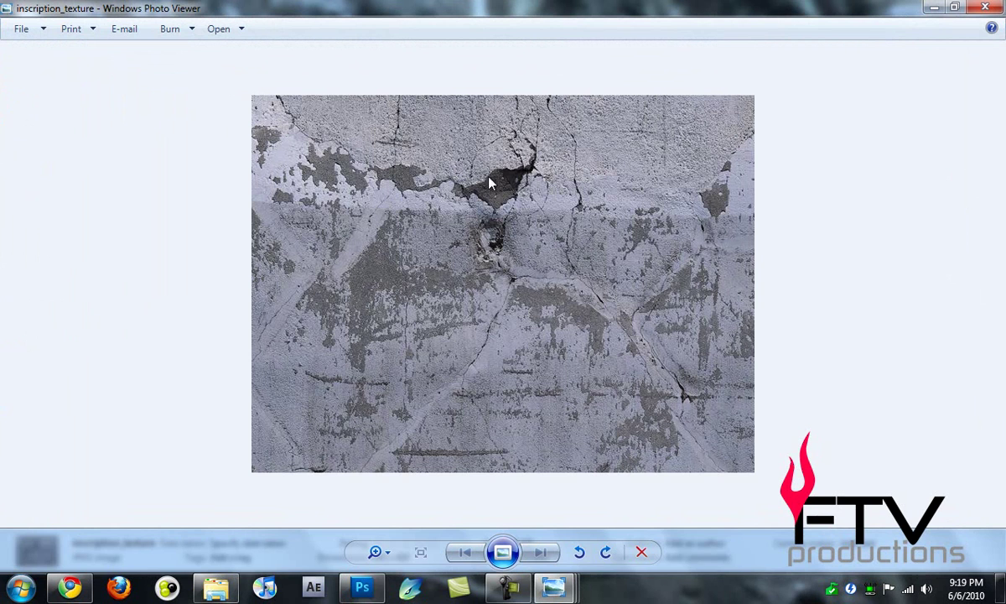
left_click(998, 10)
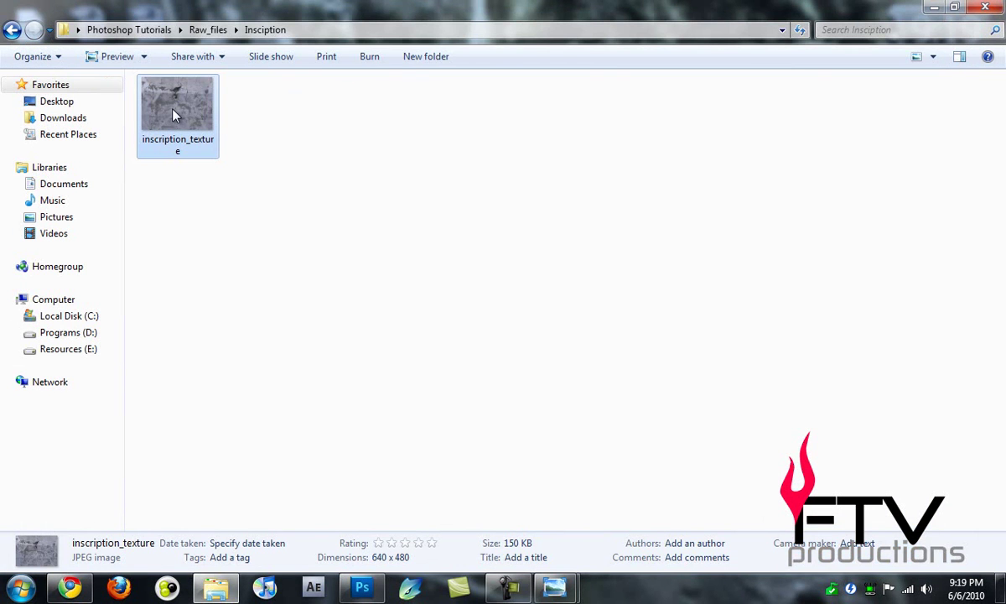
left_click_drag(175, 115, 359, 442)
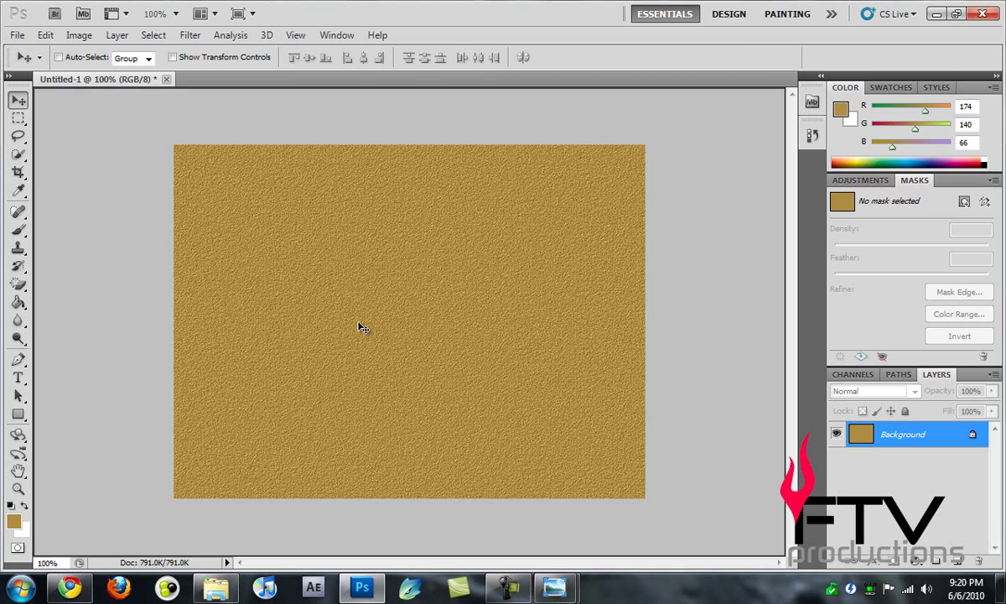
- Place inscription_texture on the gold canvas and set its layer to Hard Light at 70% opacity
left_click_drag(362, 327, 360, 330)
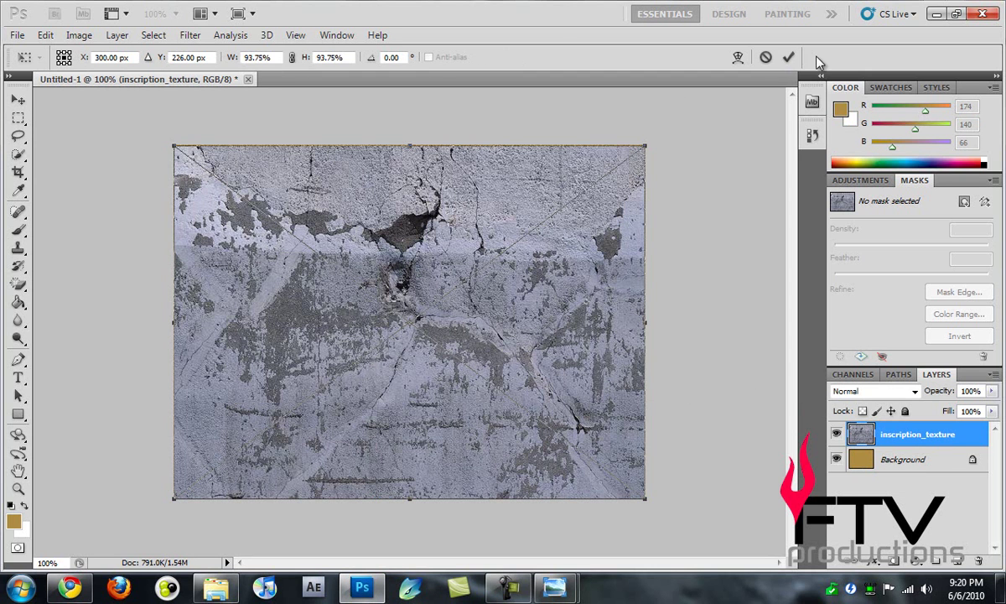
left_click(789, 57)
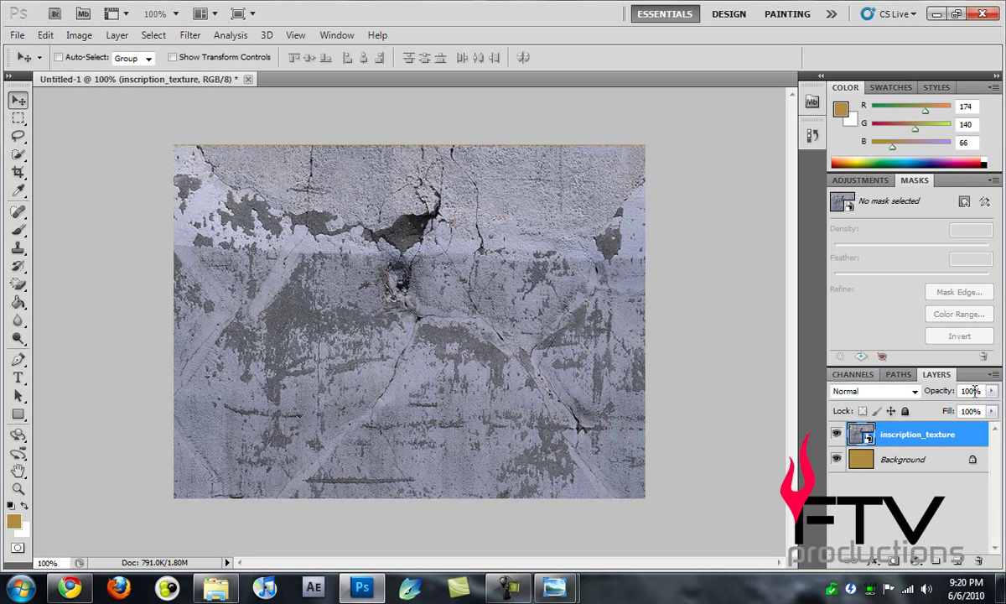
type("70")
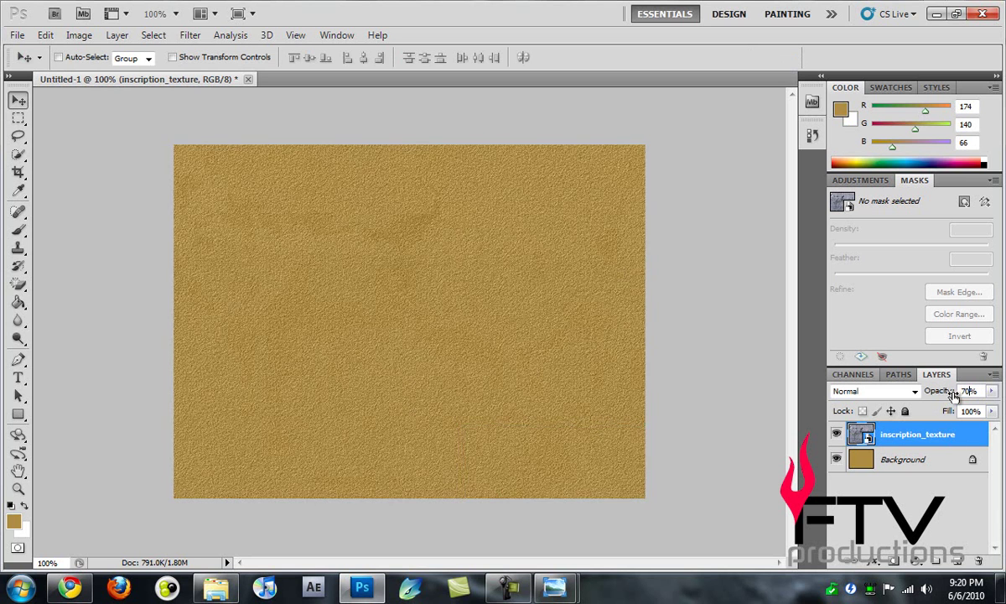
key("Return")
left_click(888, 394)
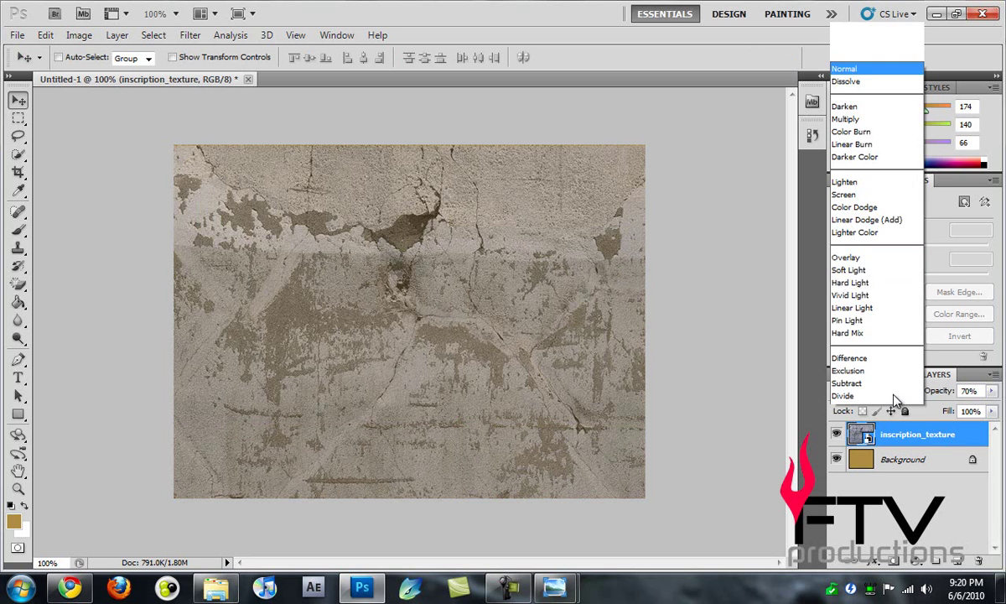
left_click(896, 224)
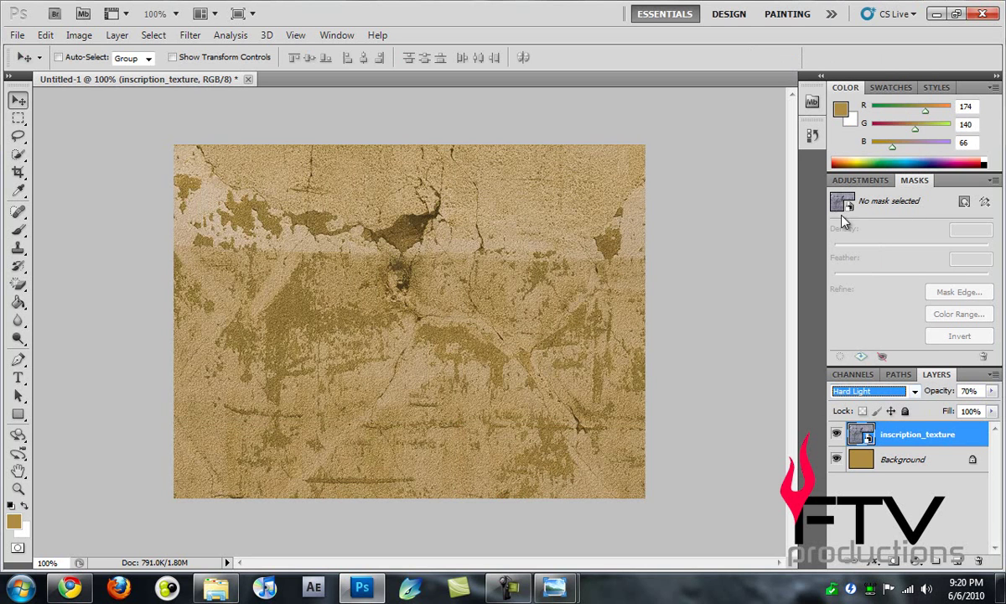
left_click(904, 504)
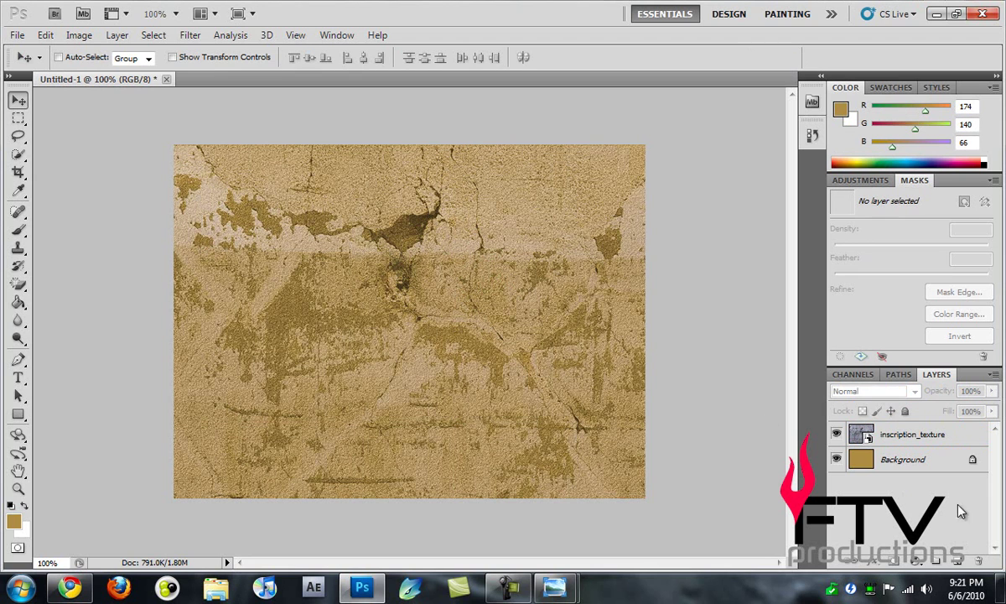
- Select the gold and texture layers together and merge them with Ctrl+E
left_click(910, 461)
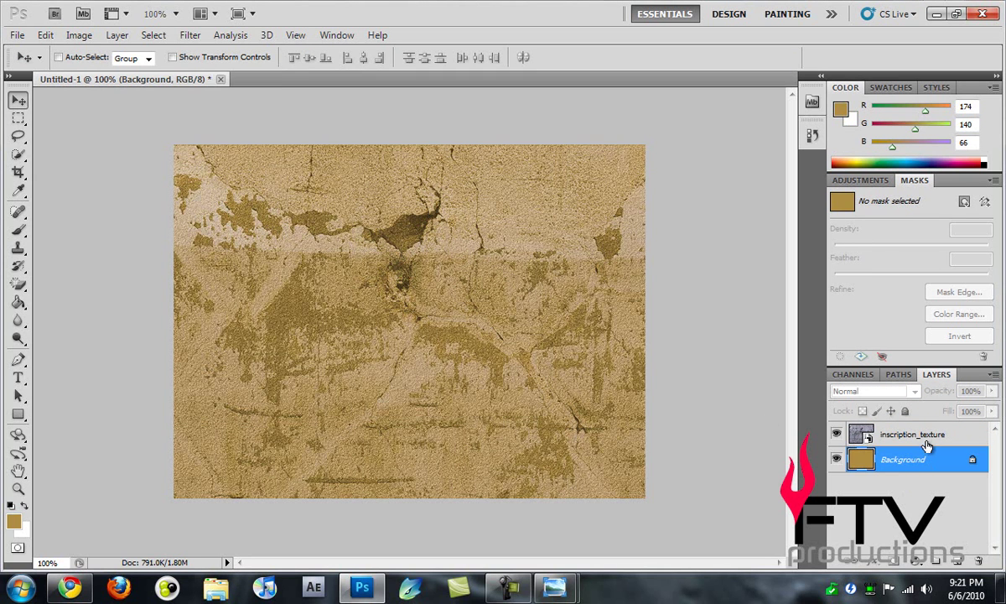
left_click(928, 437, "shift")
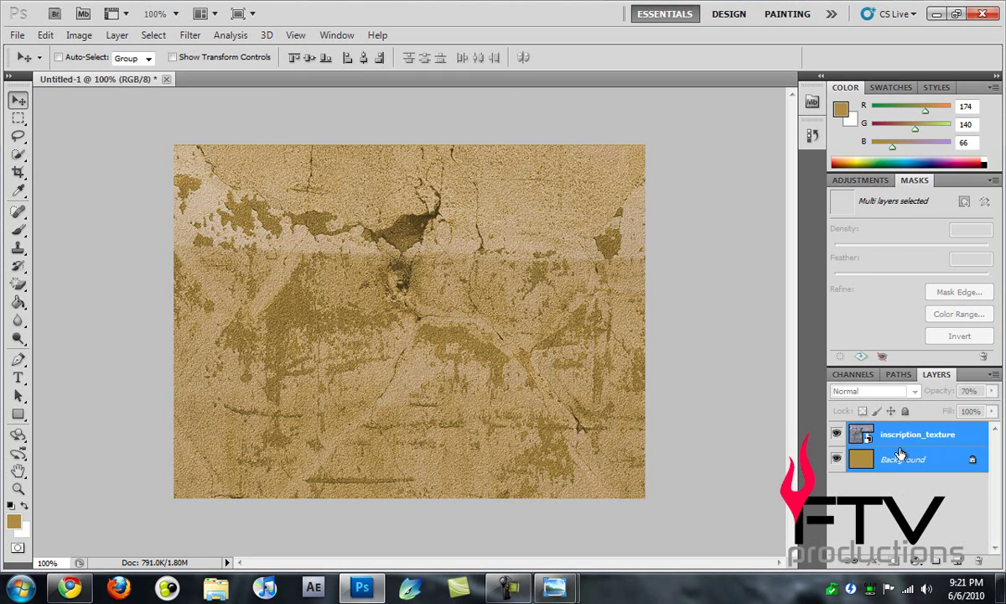
key("ctrl+e")
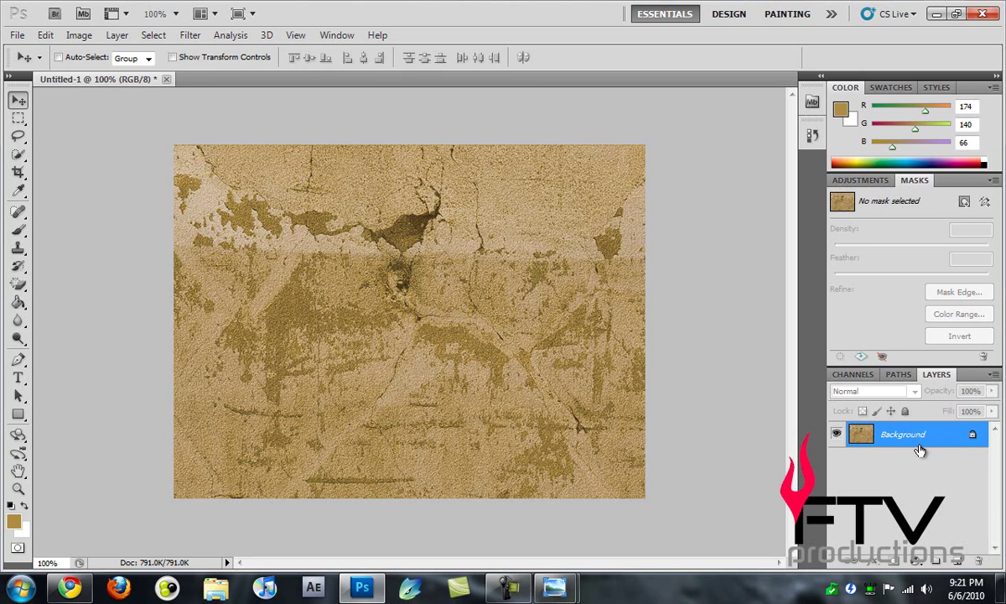
- Convert the merged background into Layer 0 and rename it 'Background'
double_click(881, 427)
key("Return")
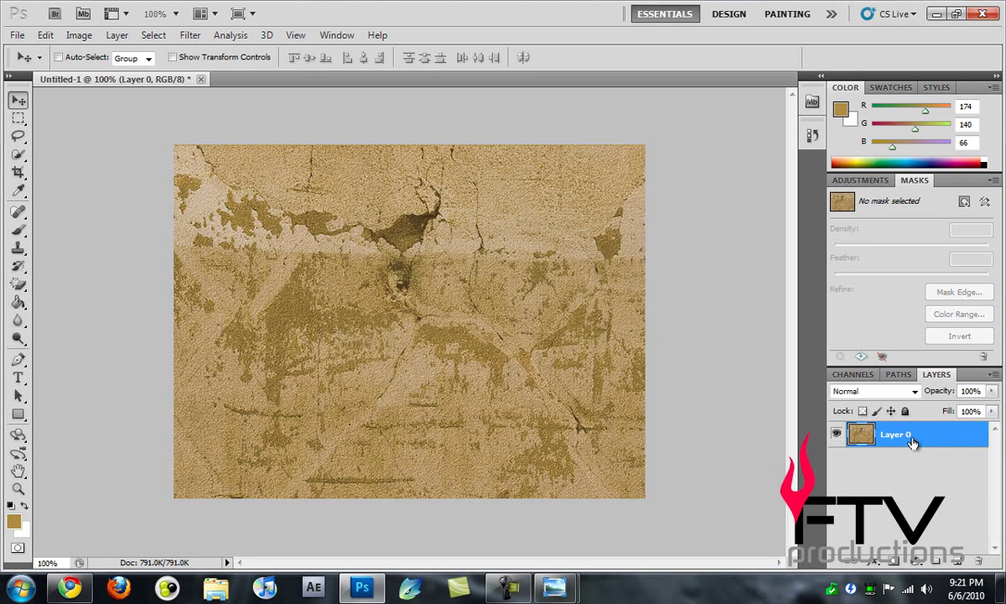
double_click(899, 436)
type("Background")
key("Return")
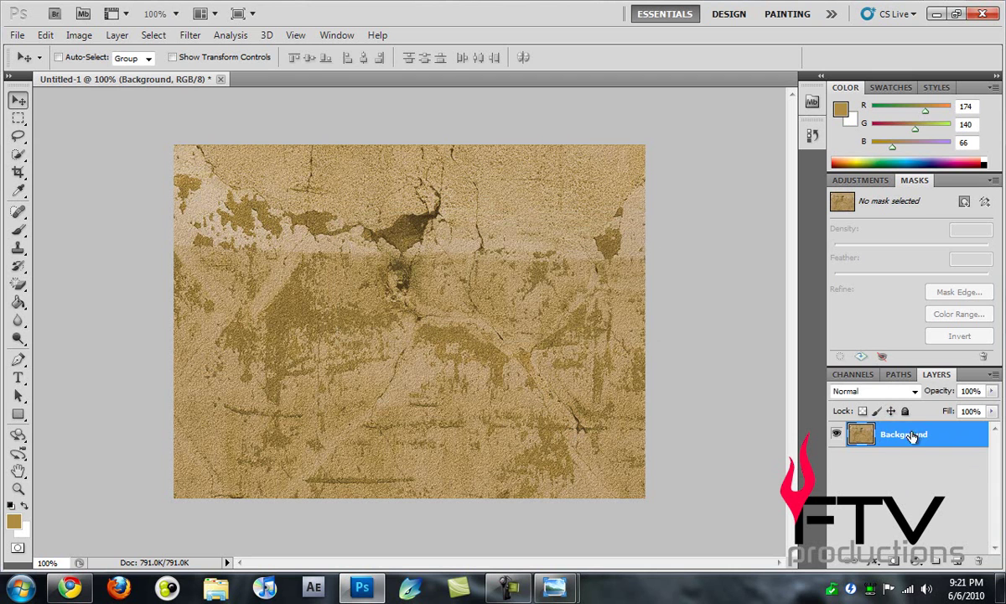
- Apply a Lighting Effects spotlight, stretched and rotated to shine from the lower left
left_click(189, 35)
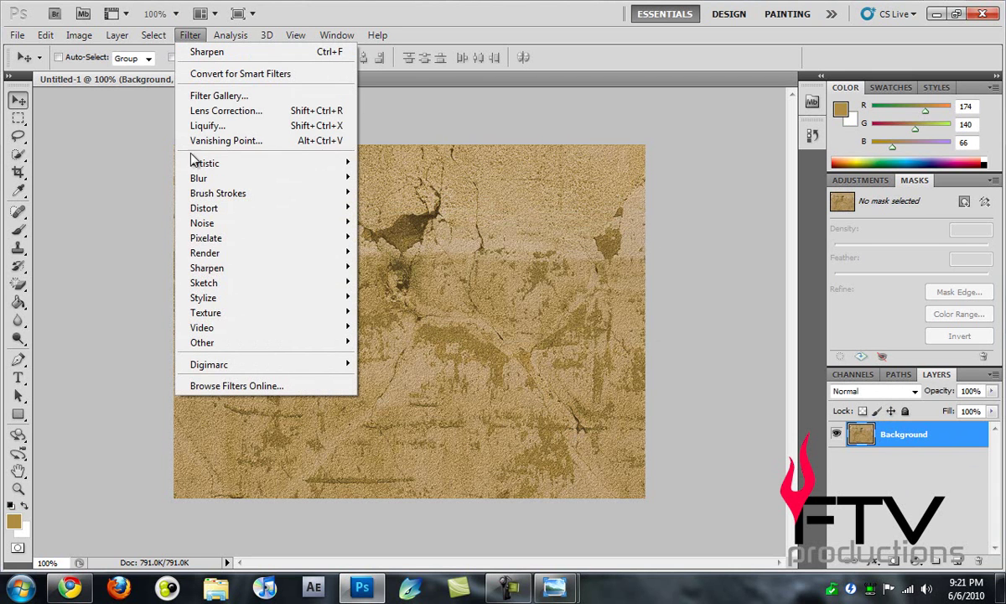
mouse_move(248, 253)
left_click(417, 312)
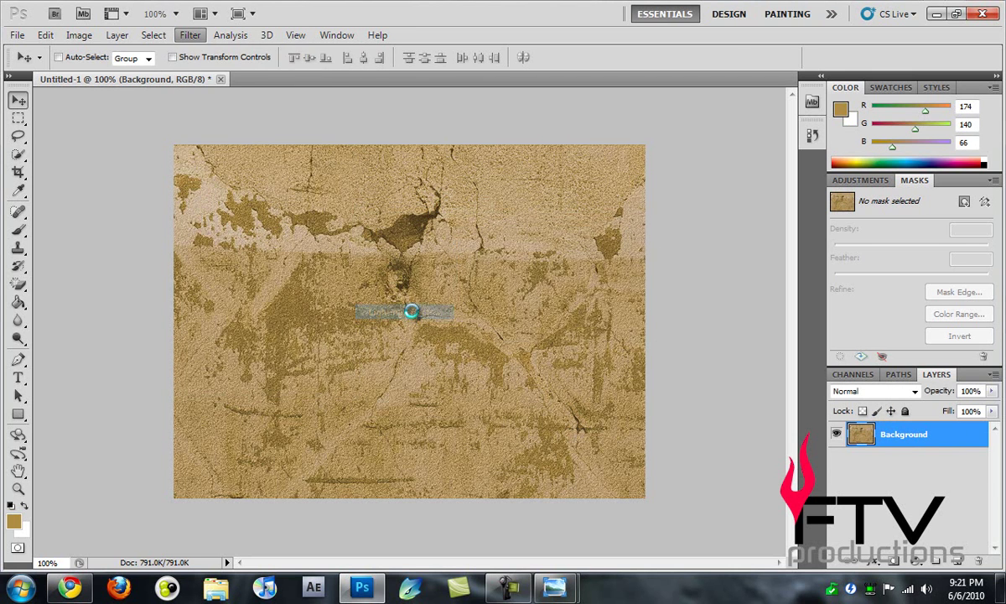
left_click_drag(424, 63, 502, 68)
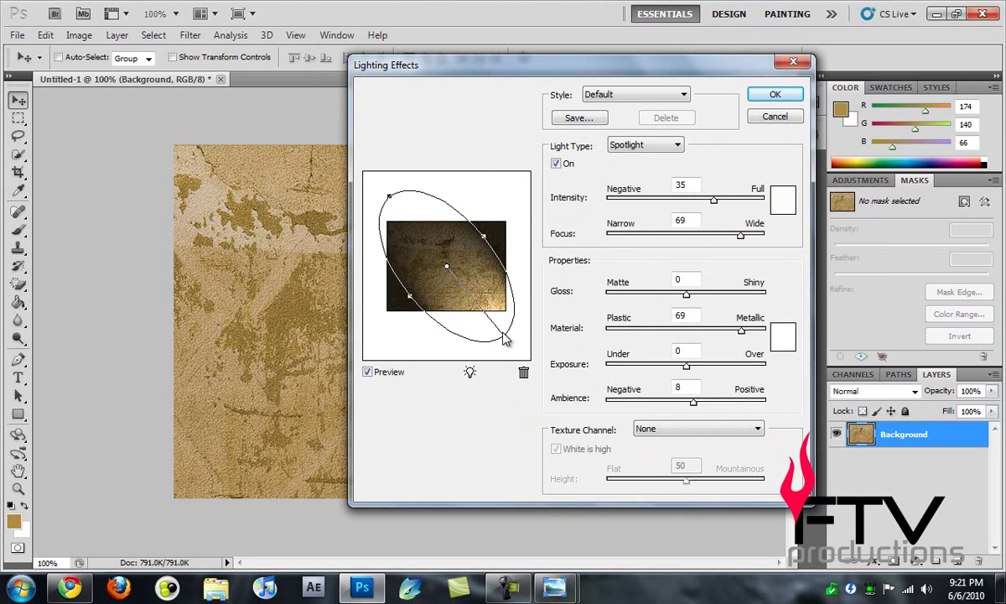
left_click_drag(475, 327, 394, 328)
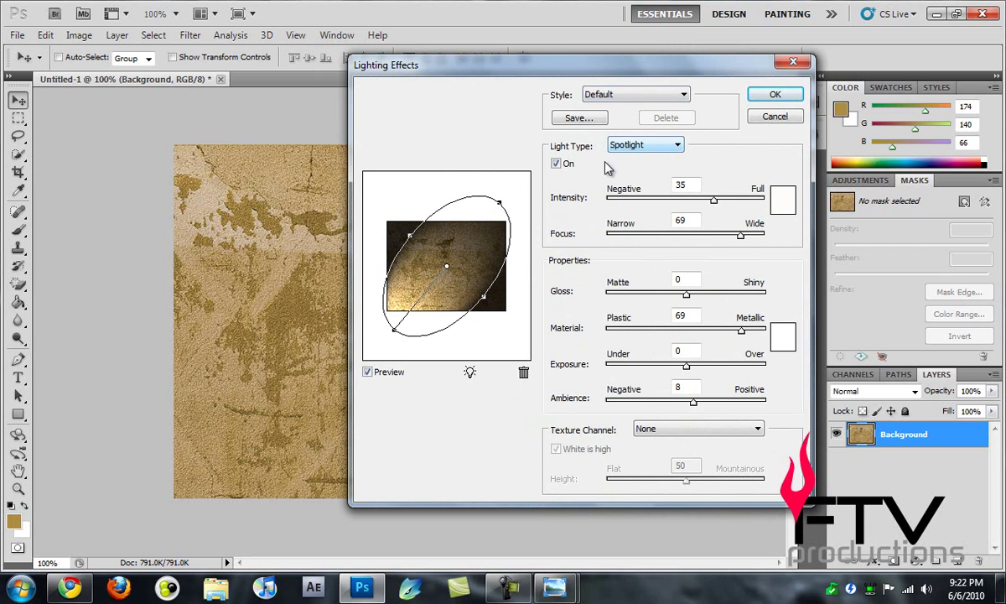
mouse_move(397, 334)
left_mouse_down()
mouse_move(399, 345)
mouse_move(400, 336)
left_mouse_up()
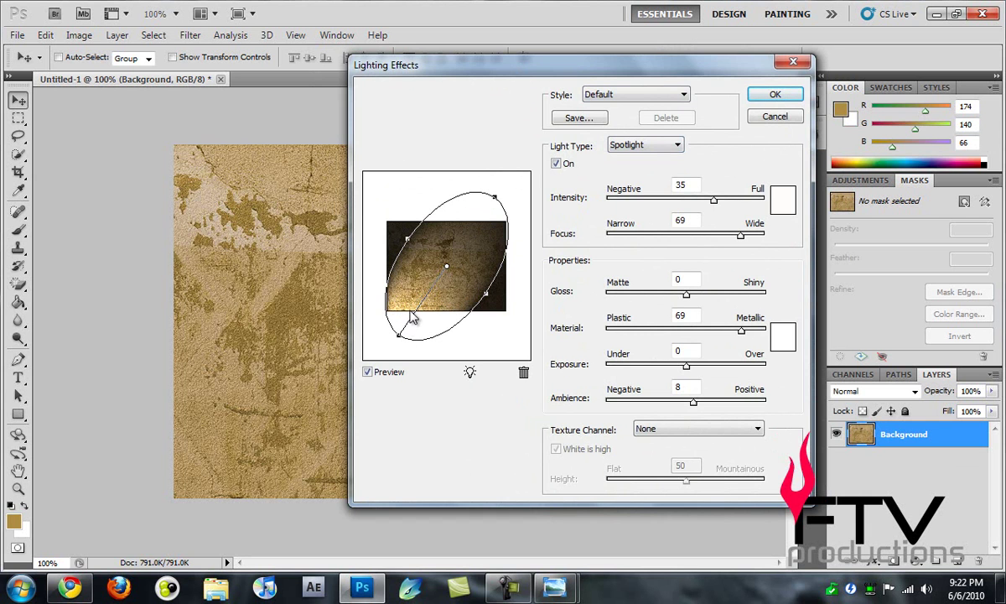
left_click(763, 95)
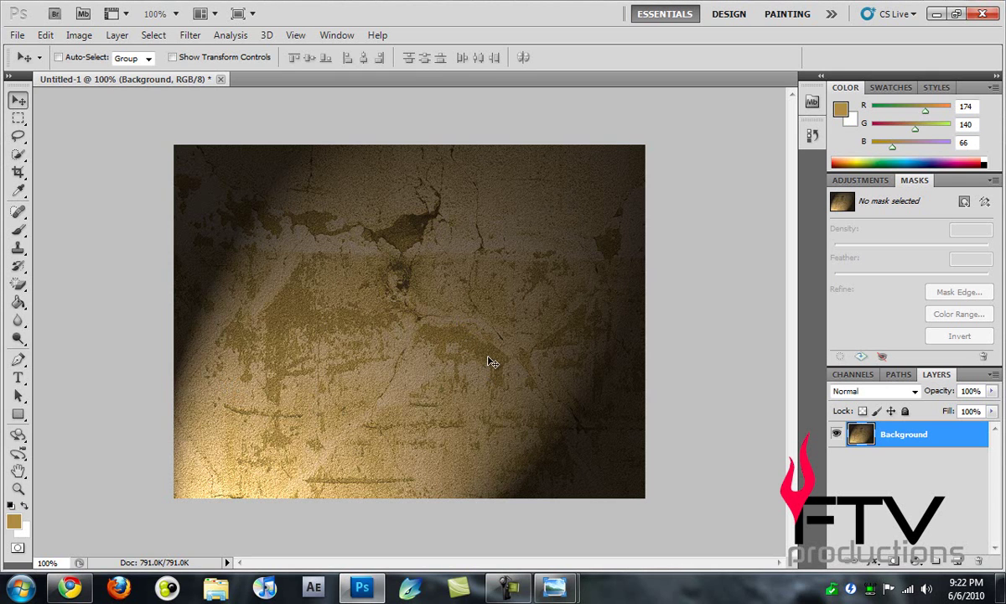
- Choose the Type tool with Trajan Pro as the font
left_click(18, 379)
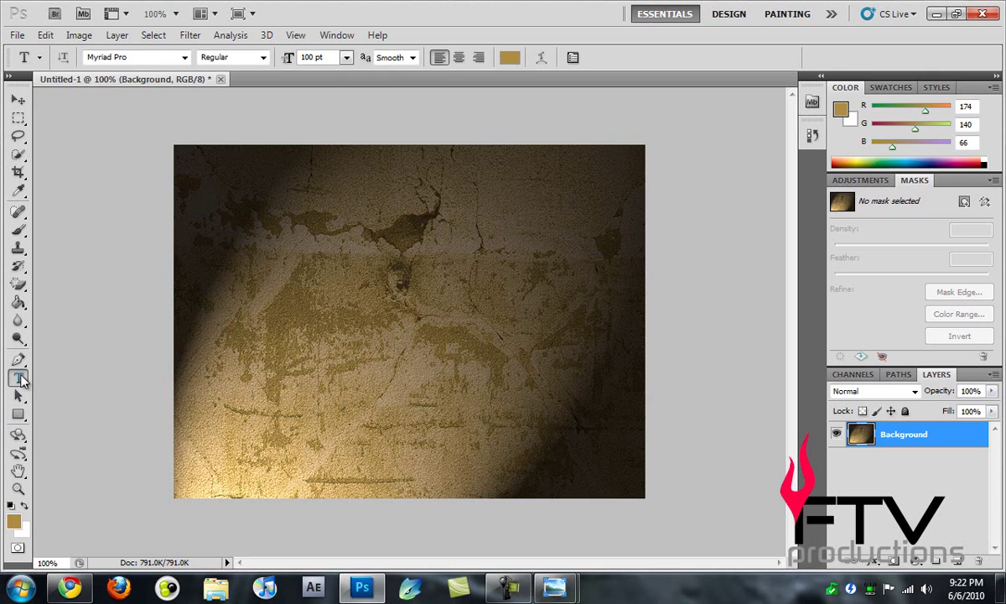
left_click(153, 59)
type("T")
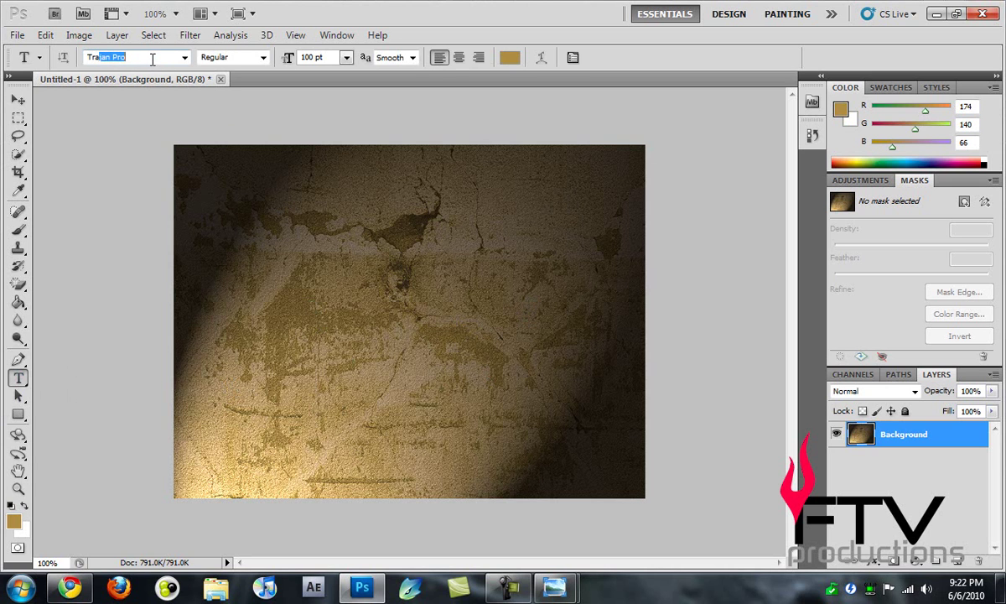
type("rajan")
key("Return")
- Type 'R.I.P.' over 'FTV' on two lines on the upper wall and commit the text
left_click(282, 299)
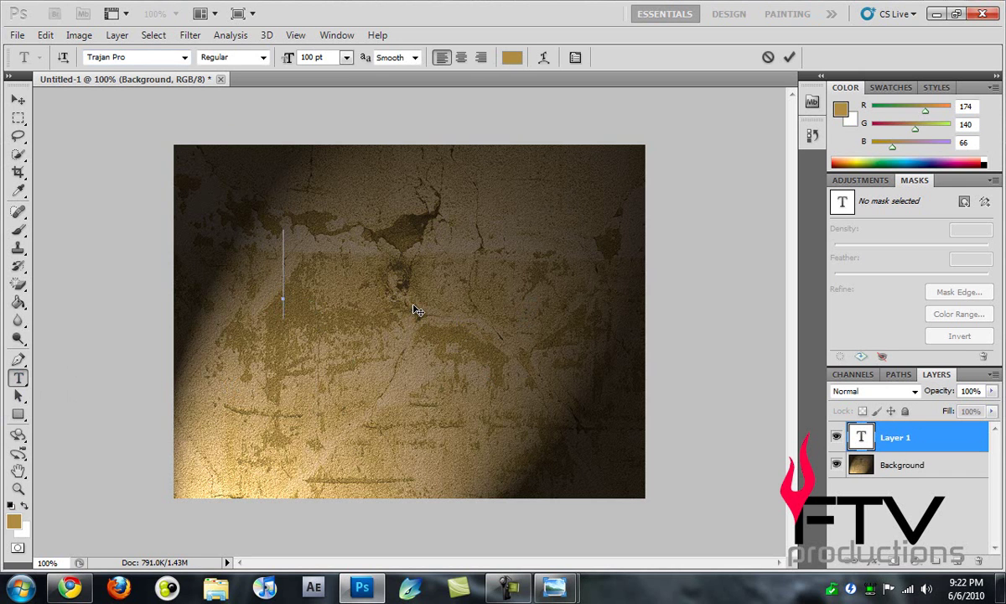
type("R")
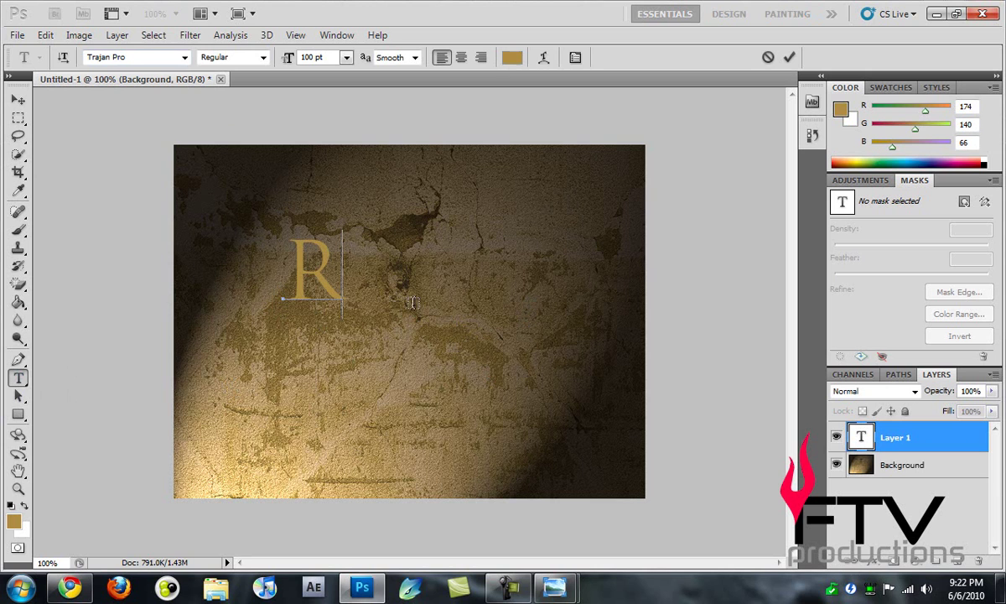
type(".I")
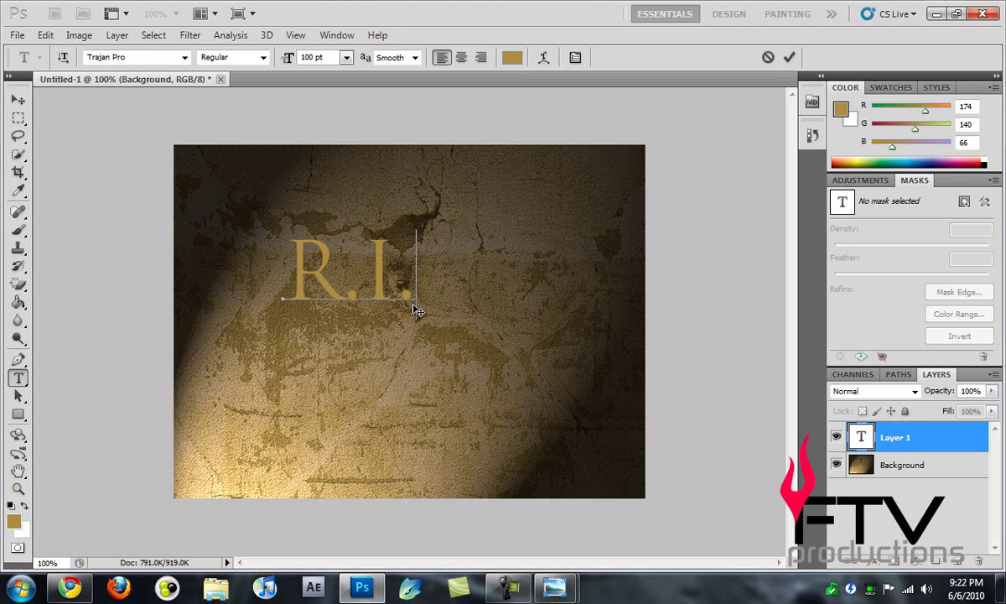
type(".P.")
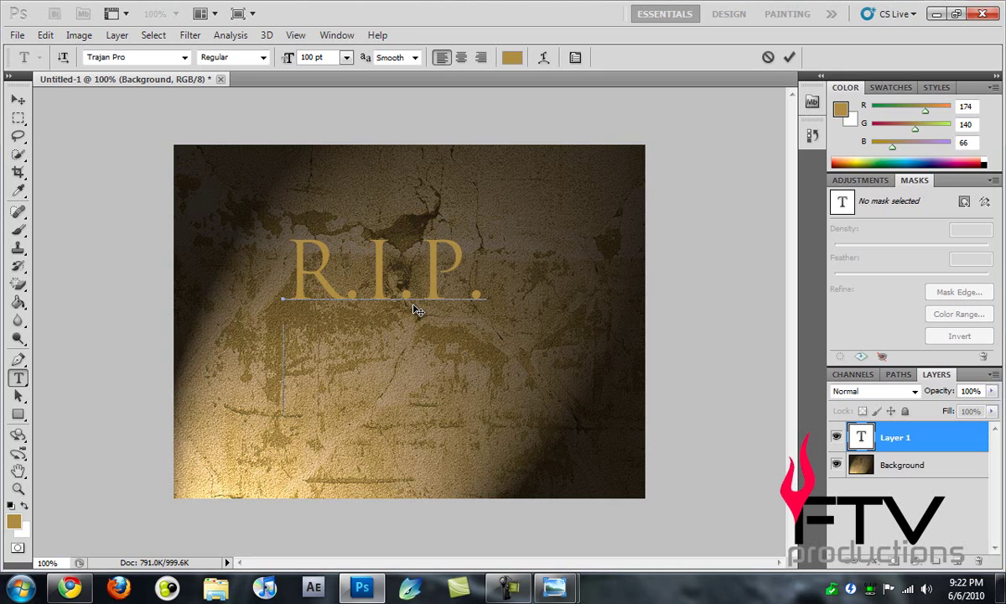
key("Return")
type("FTV")
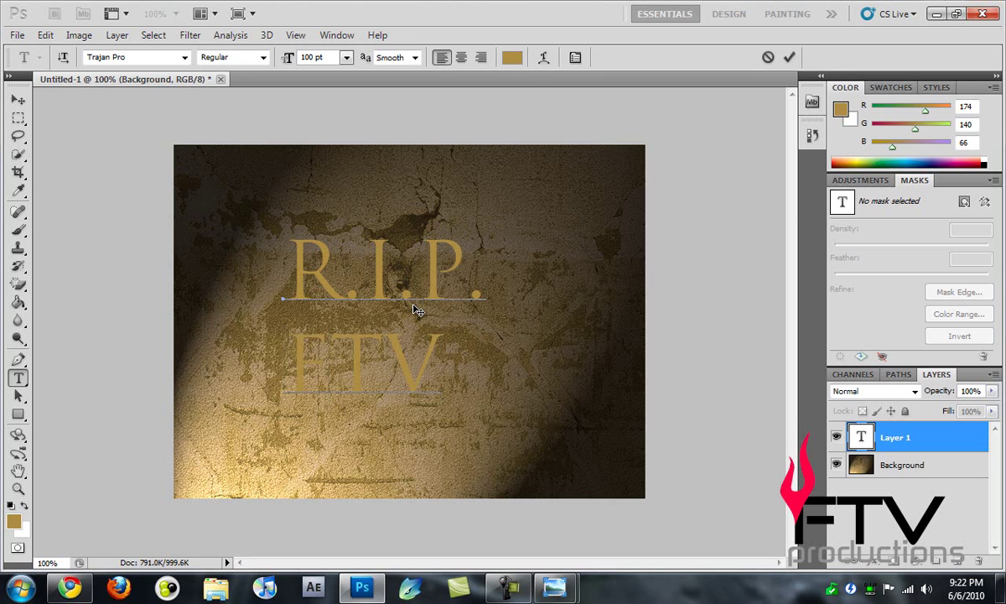
left_click_drag(435, 371, 289, 362)
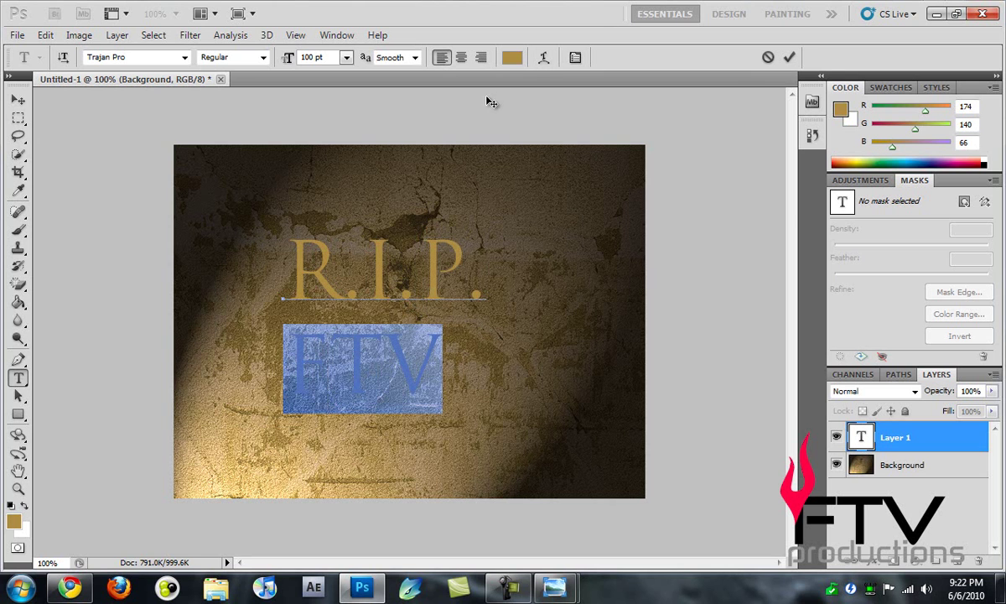
left_click_drag(284, 256, 411, 353)
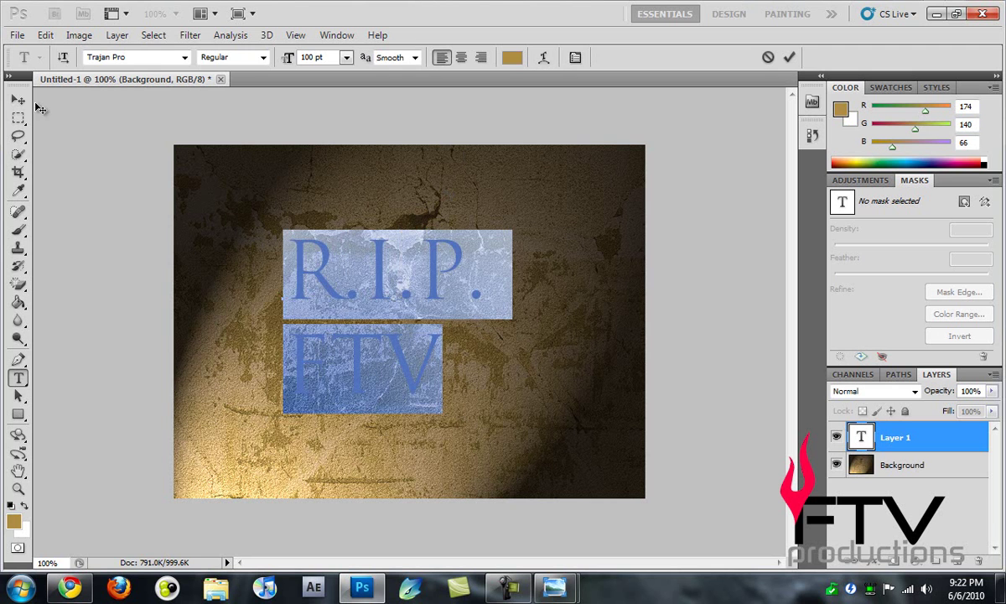
left_click(18, 99)
left_click(18, 377)
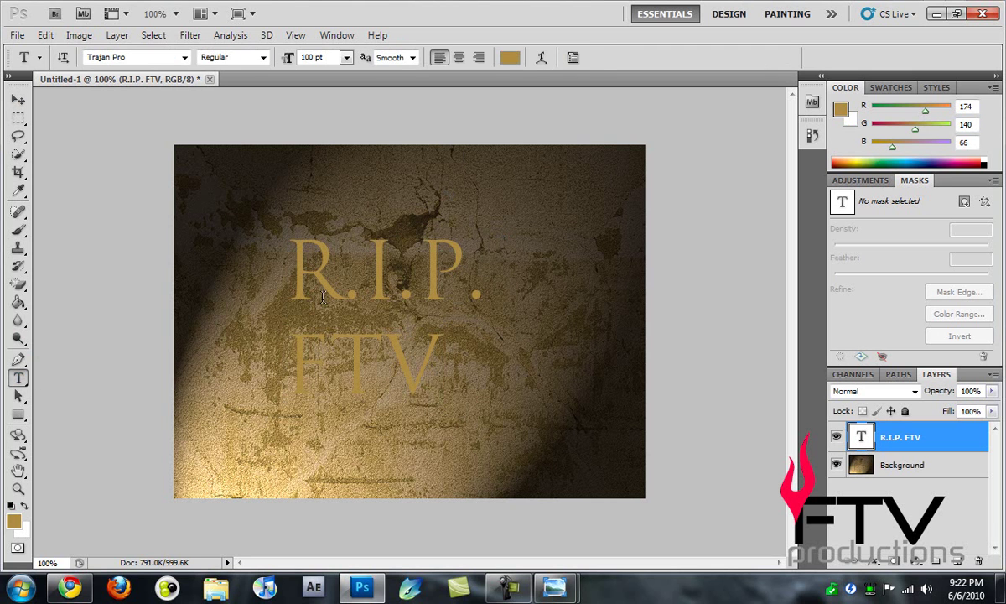
- Set the R.I.P. FTV text colour to greyish olive #867f60
left_click(511, 57)
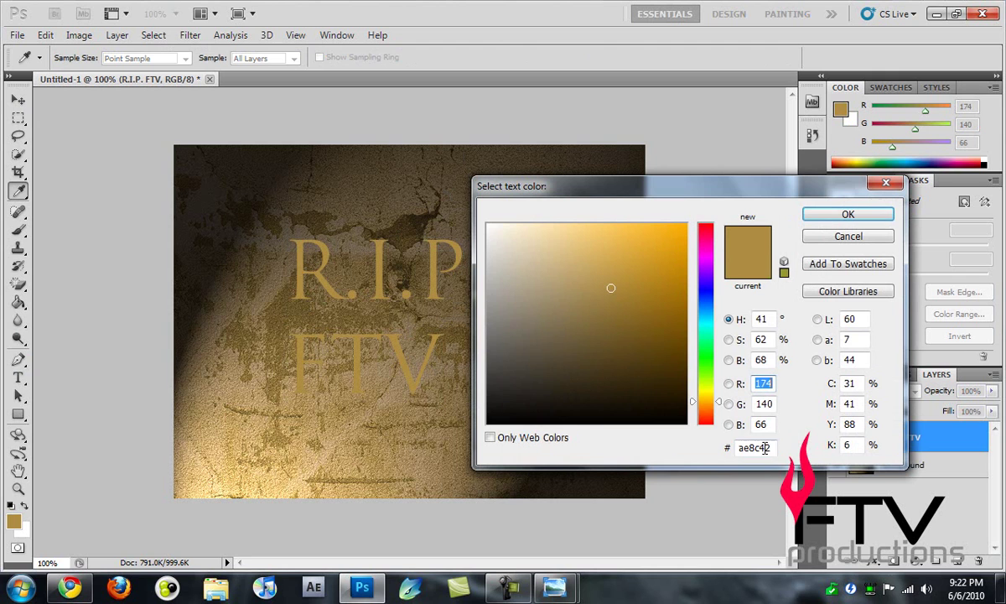
left_click_drag(771, 447, 723, 450)
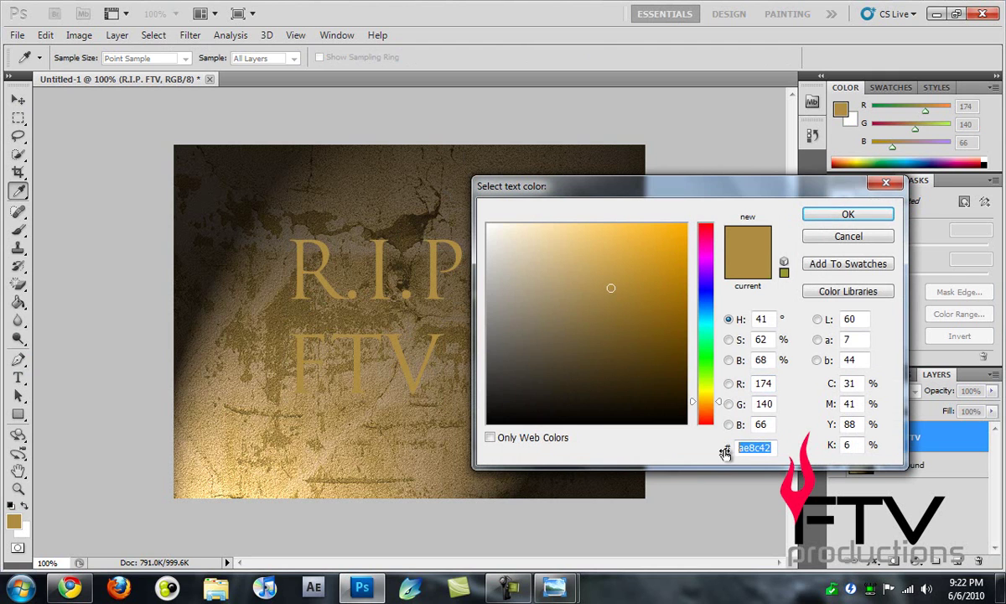
type("867f60")
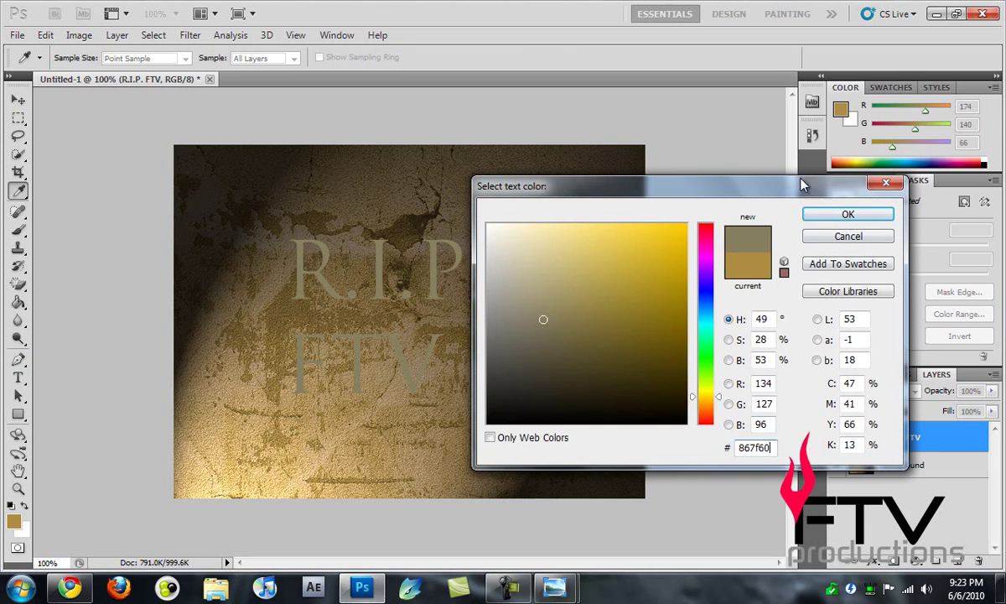
left_click(843, 214)
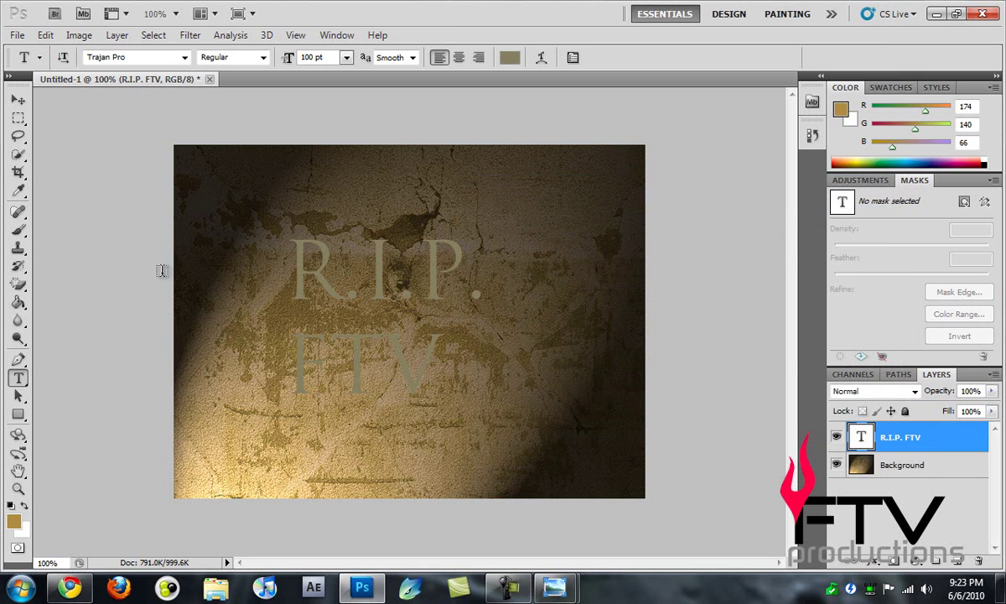
- Nudge the R.I.P. FTV text into place and set its blend mode to Multiply
left_click(18, 99)
left_click_drag(375, 275, 413, 292)
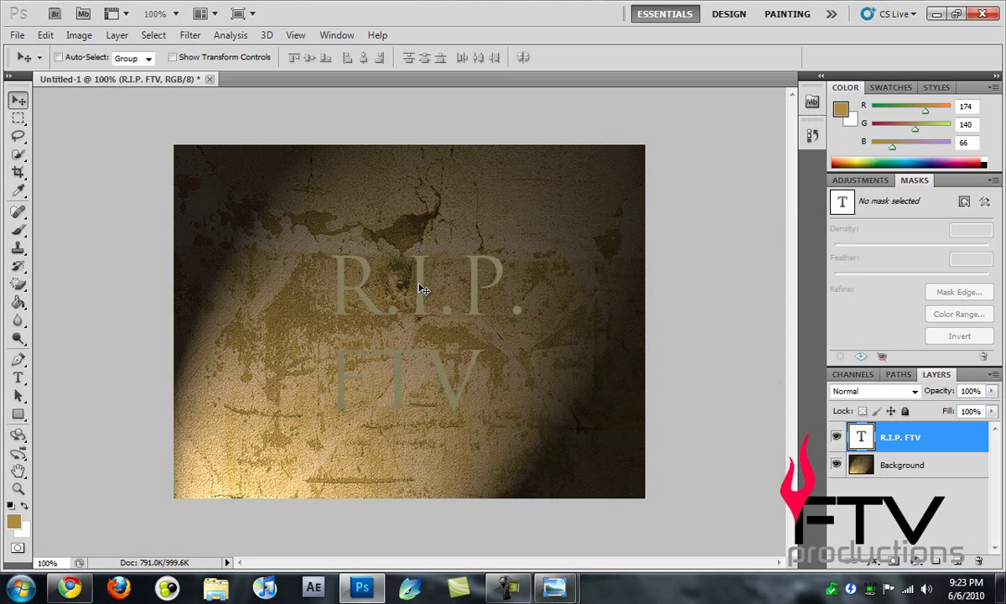
left_click_drag(422, 285, 414, 285)
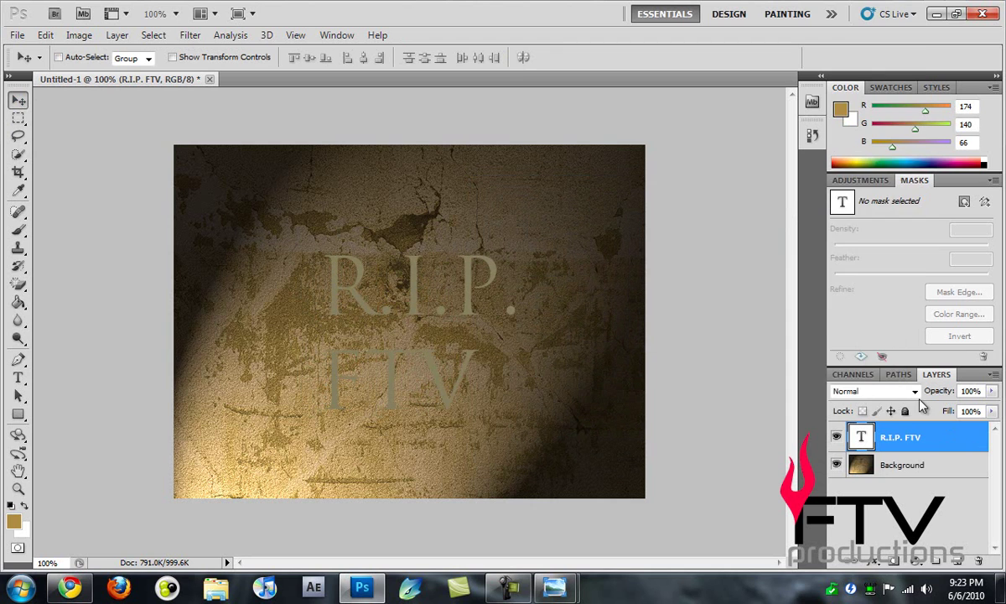
left_click(897, 392)
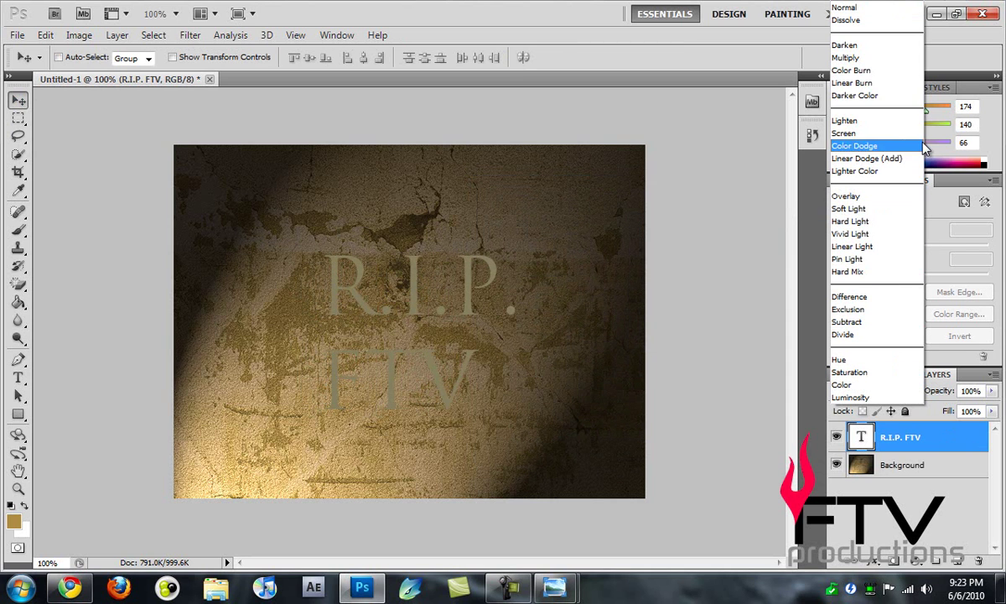
left_click(869, 59)
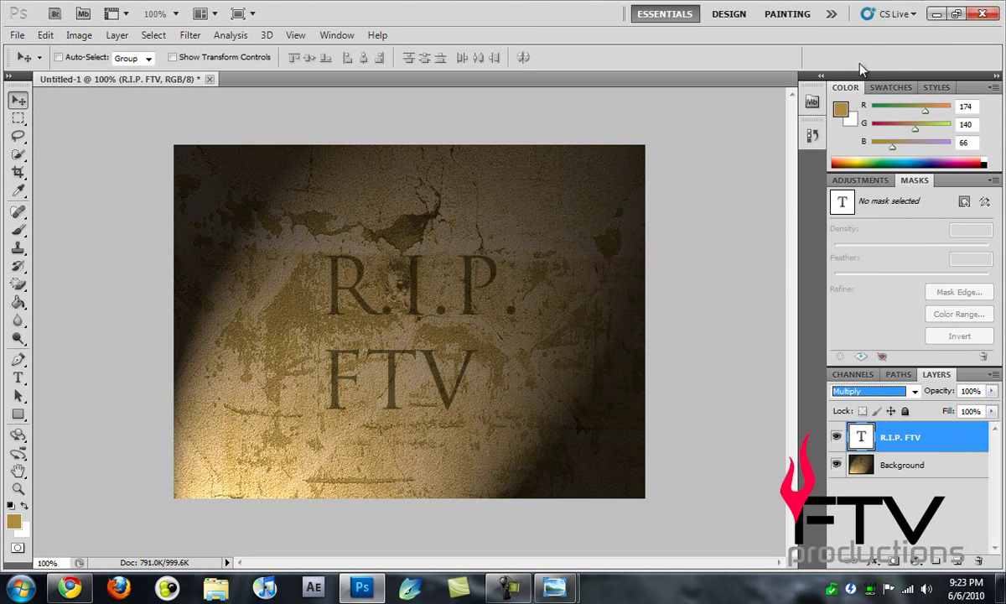
left_click_drag(433, 293, 437, 301)
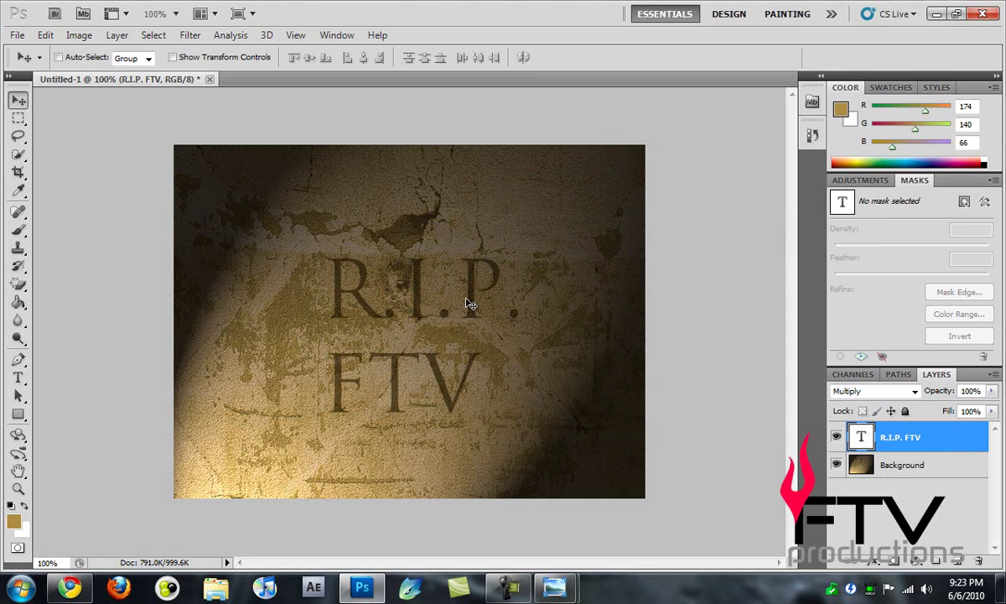
- Retype the R.I.P. line as LOREM EPSUM and shift the text left
left_click(18, 377)
left_click(509, 294)
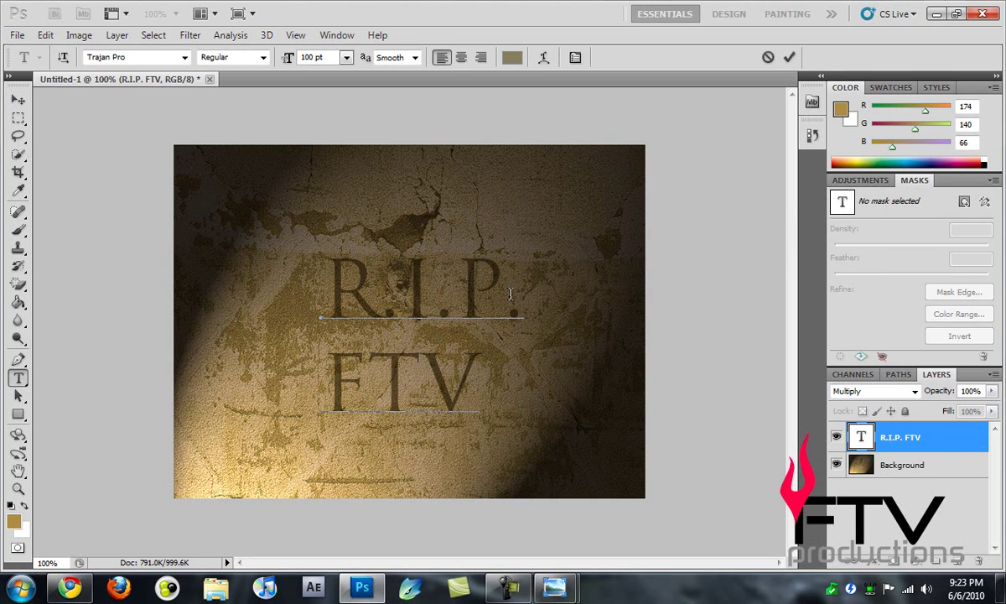
left_click_drag(515, 299, 326, 295)
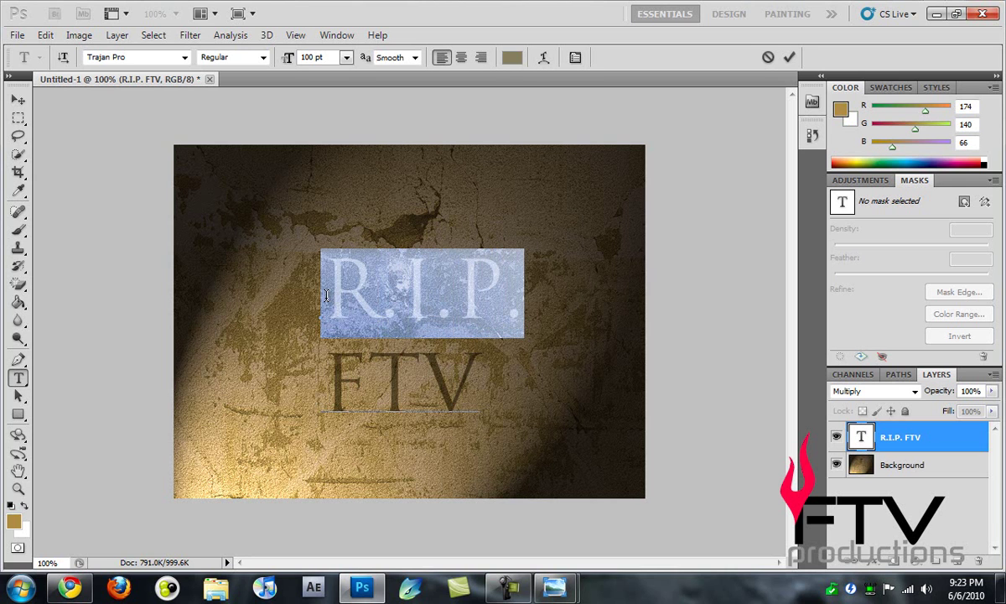
type("L")
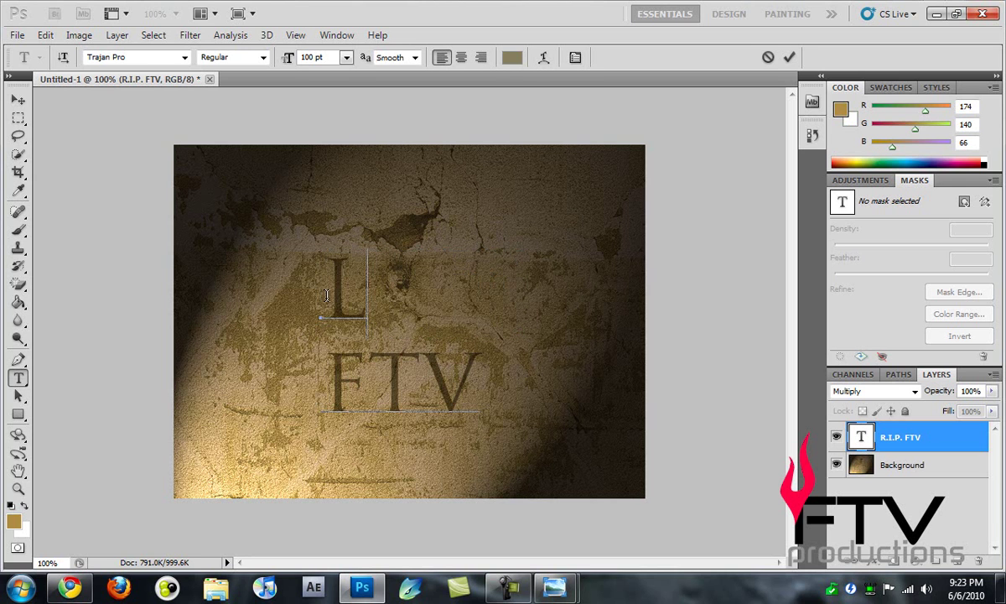
type("OREM")
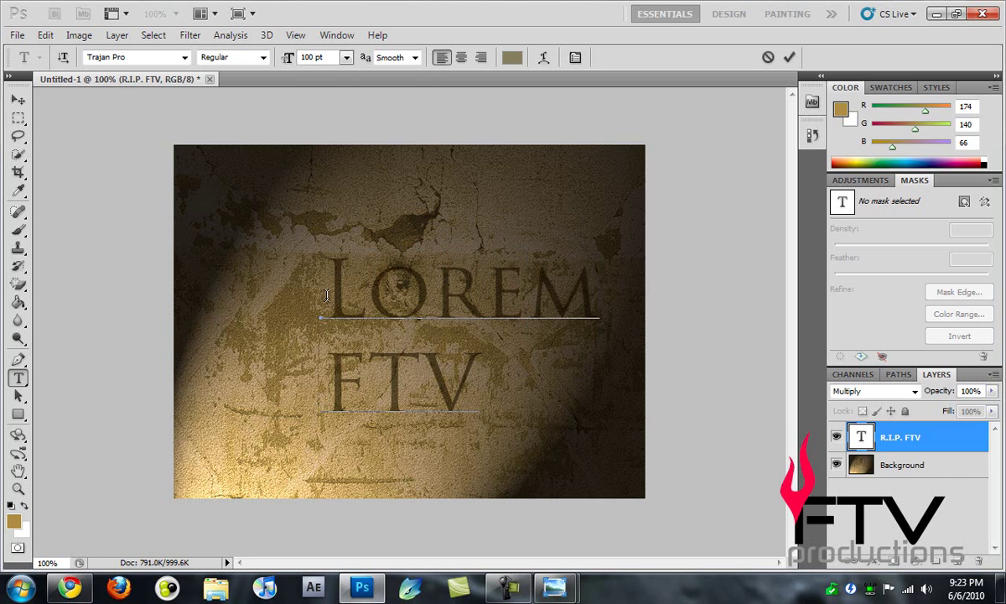
type(" I")
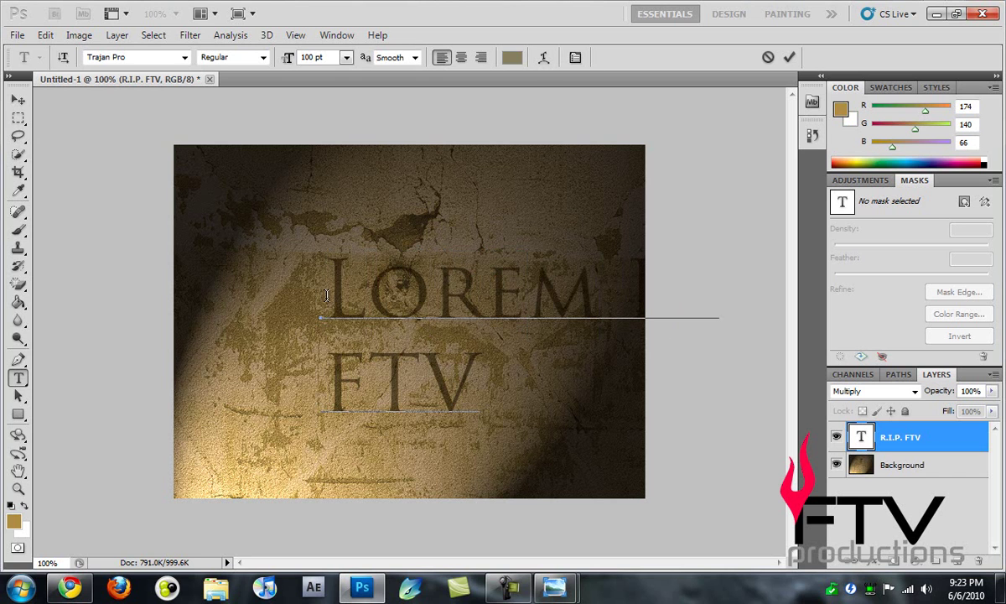
type("PSU")
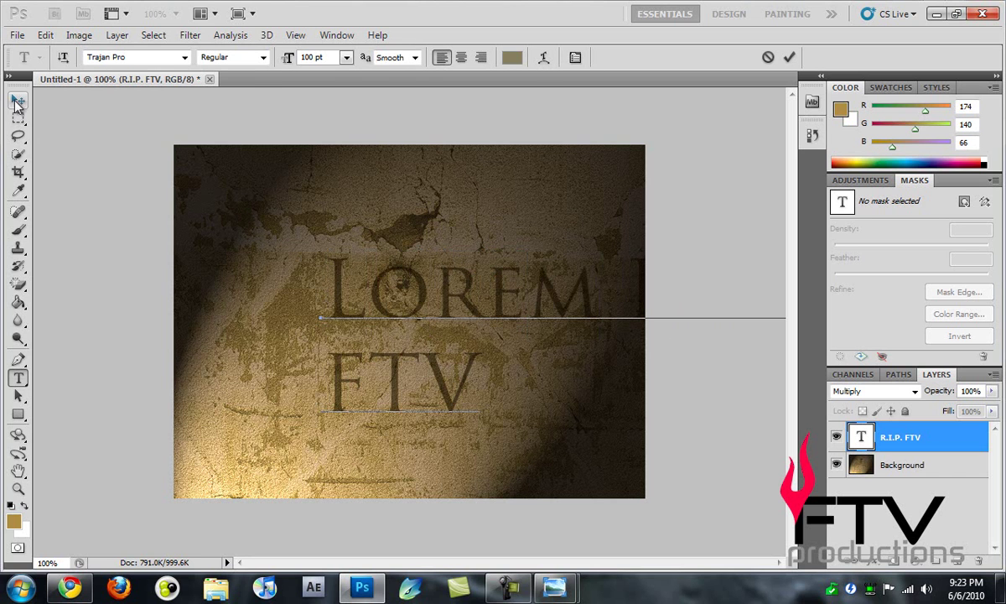
left_click(17, 100)
left_click_drag(486, 308, 425, 325)
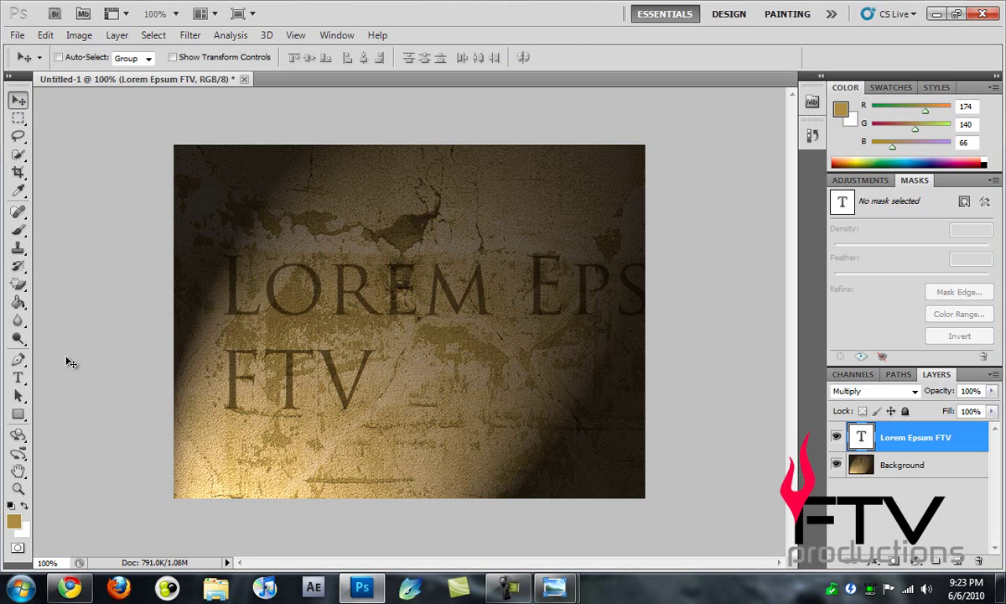
- Delete the FTV line and move the remaining text left and down
left_click(17, 377)
left_click(374, 375)
left_click_drag(375, 375, 164, 361)
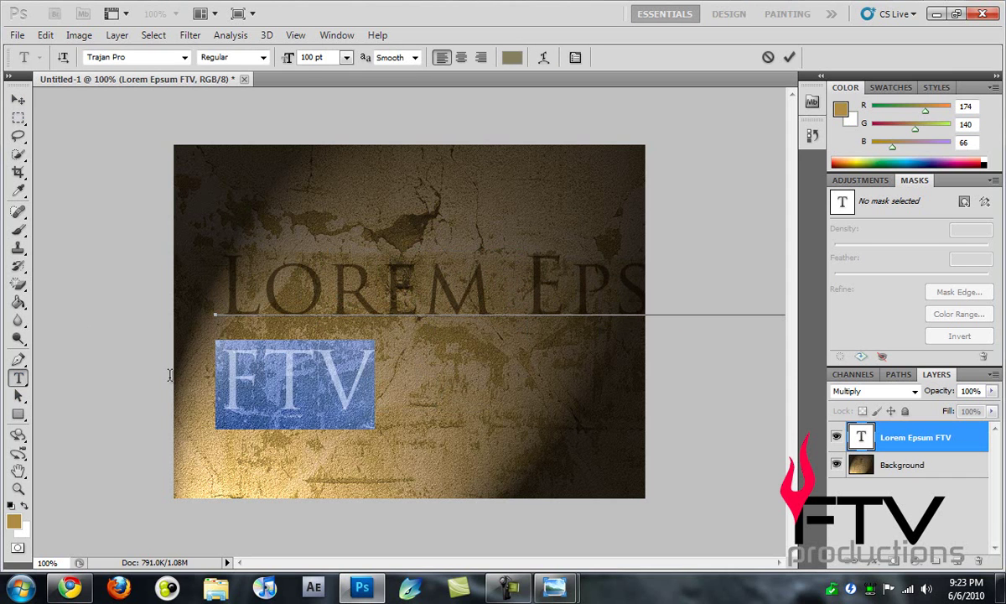
key("BackSpace")
left_click(18, 100)
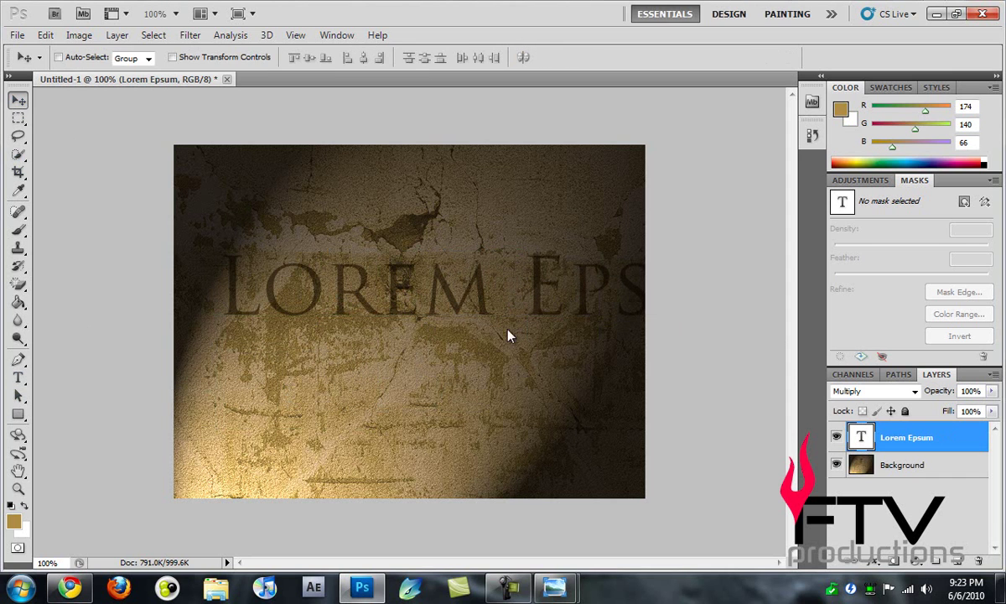
left_click_drag(476, 308, 435, 327)
- Resize the LOREM EPSUM text to 50 pt and centre it on the wall
left_click(18, 381)
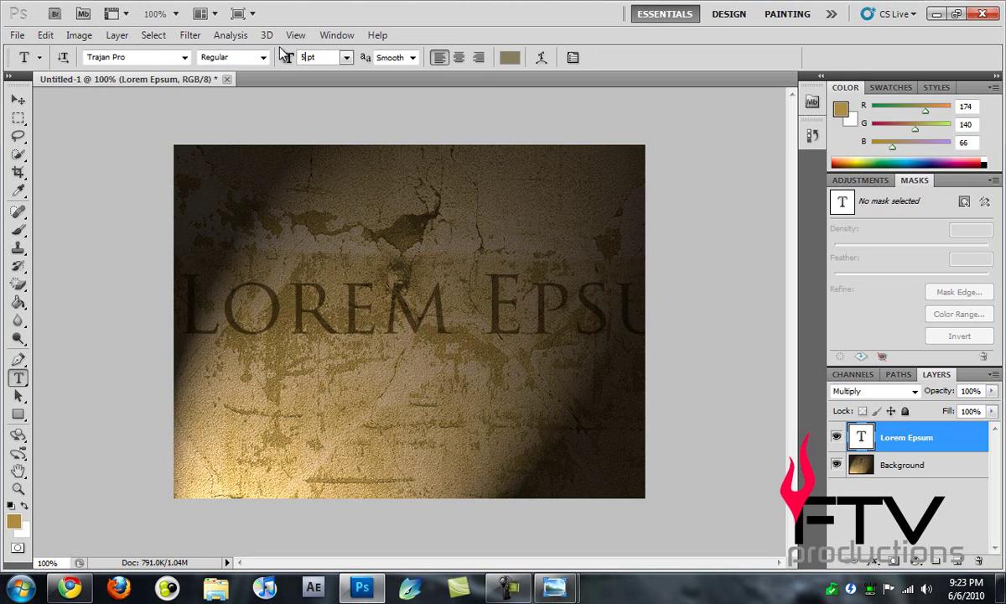
left_click(18, 99)
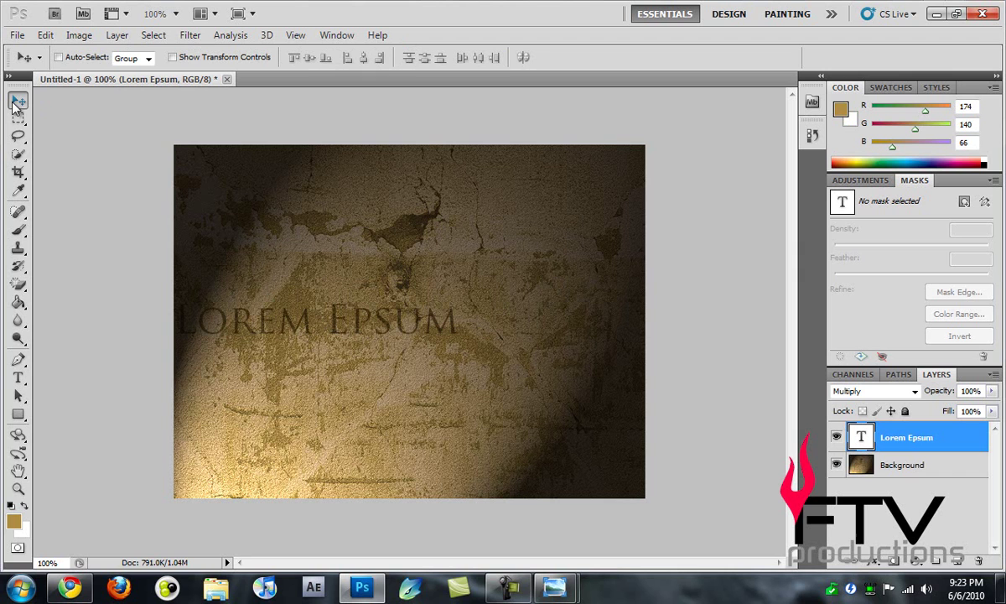
left_click_drag(285, 332, 395, 326)
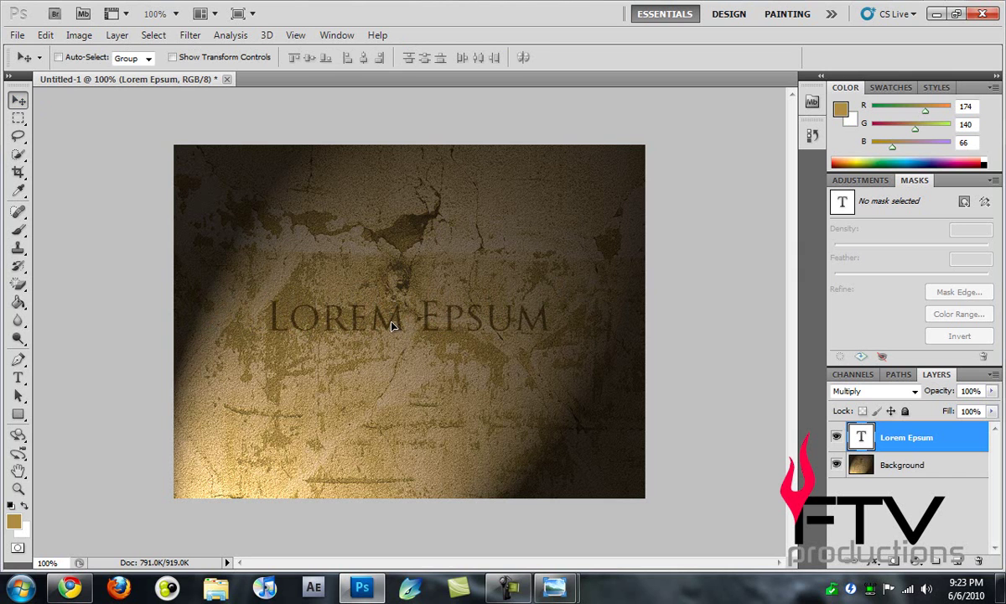
- Close the rainbow image, view the inscription_16 reference, then return to Photoshop
mouse_move(554, 586)
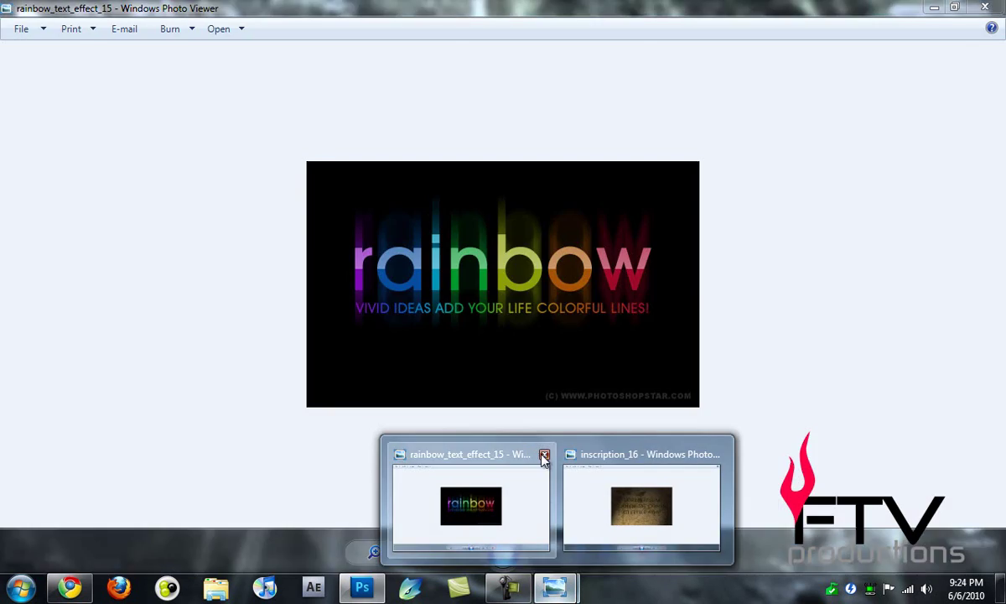
left_click(544, 453)
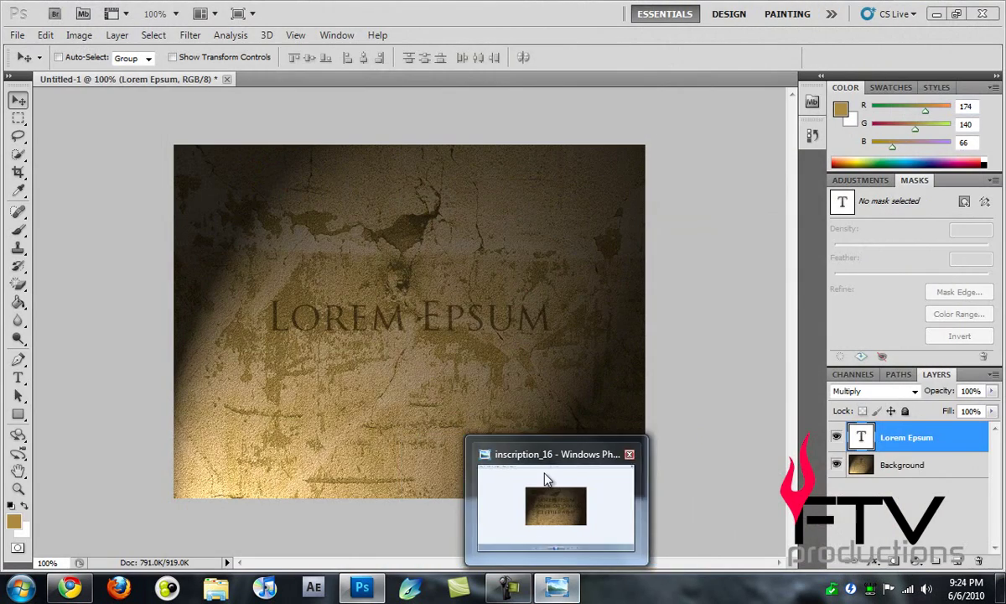
left_click(579, 538)
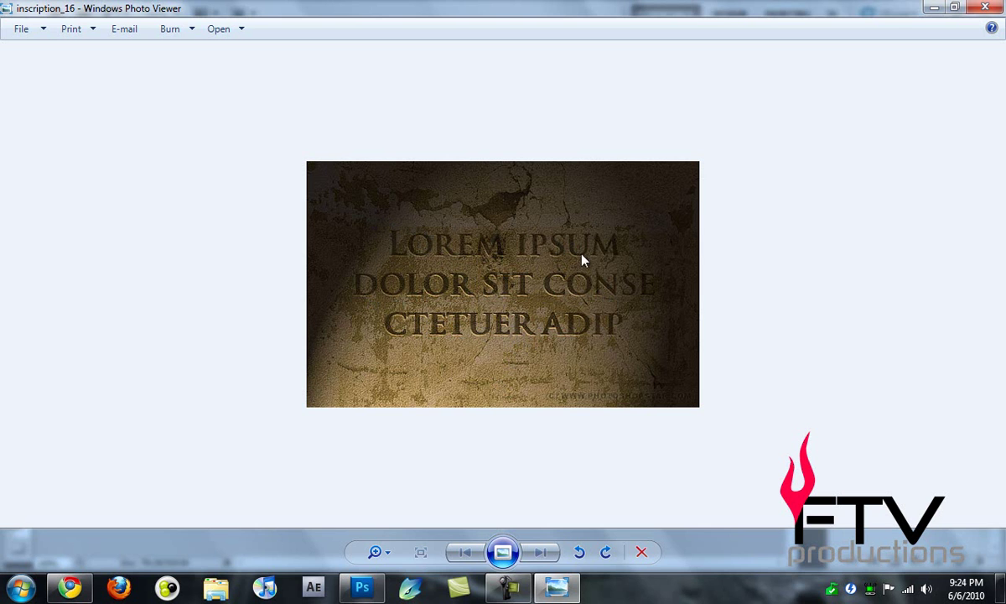
key("alt+Tab")
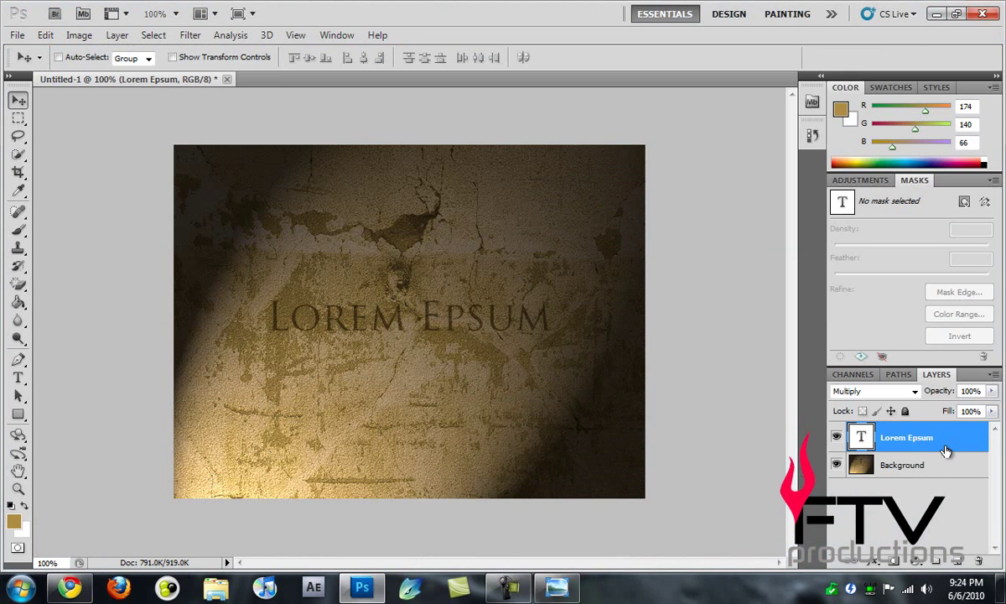
- Duplicate the Lorem Epsum text layer and set the copy's Fill to 0%
key("ctrl+j")
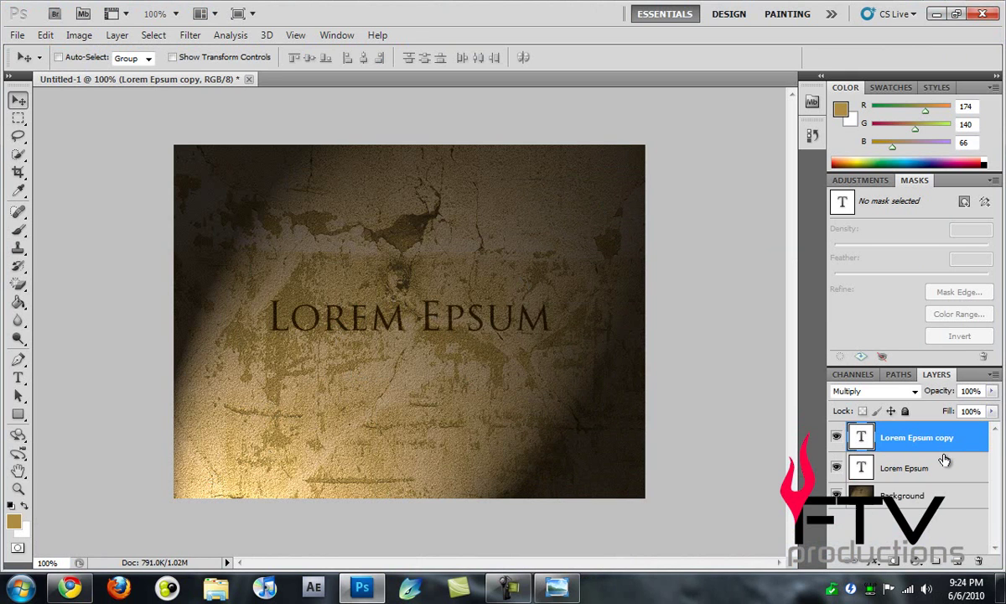
double_click(967, 411)
type("0")
key("Return")
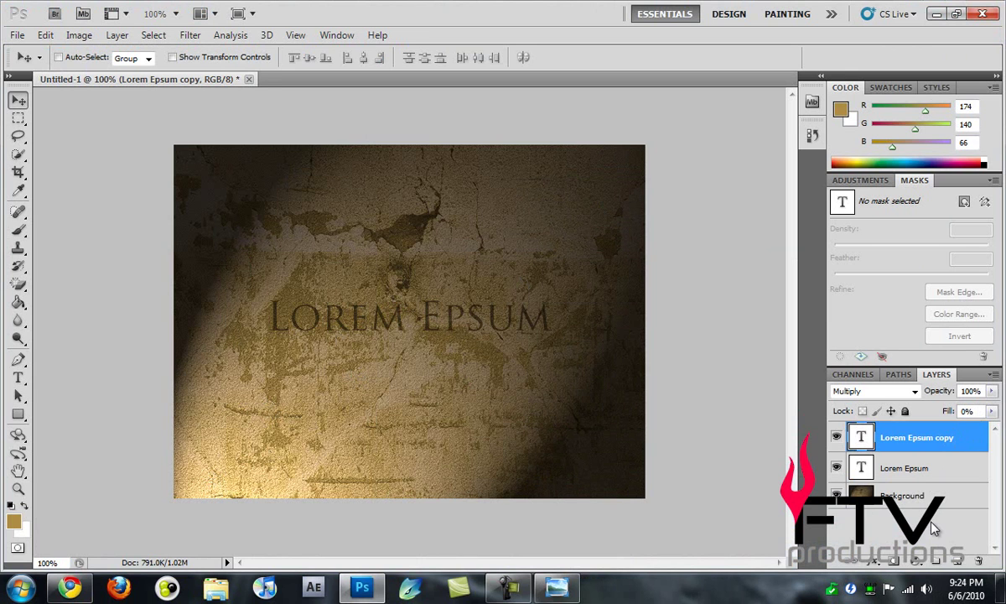
left_click(944, 438, "ctrl")
left_click(945, 438)
- Add an Outer Bevel to the copy with 1000% depth, direction Down, size 2 px
right_click(944, 445)
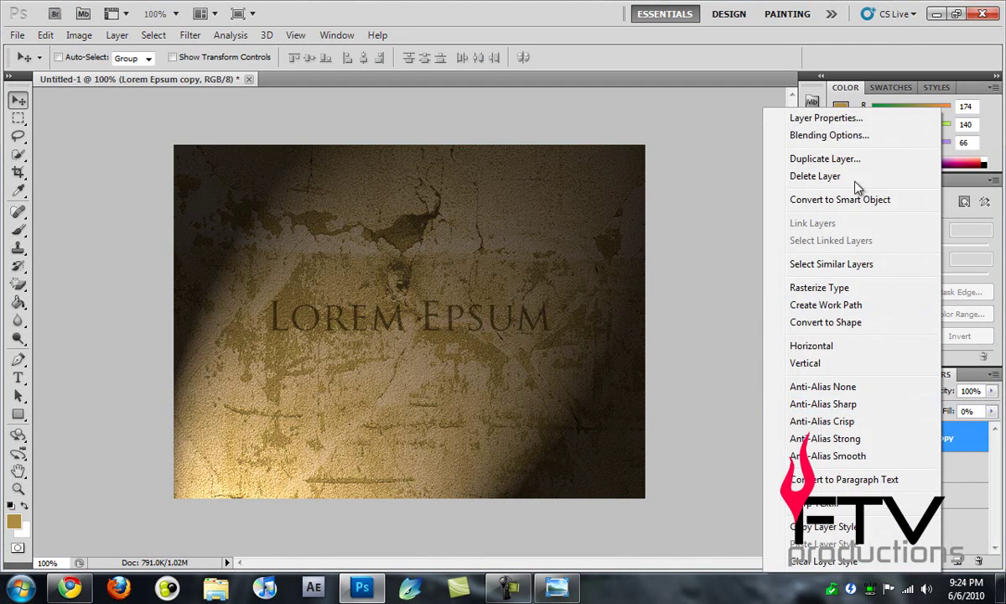
left_click(853, 136)
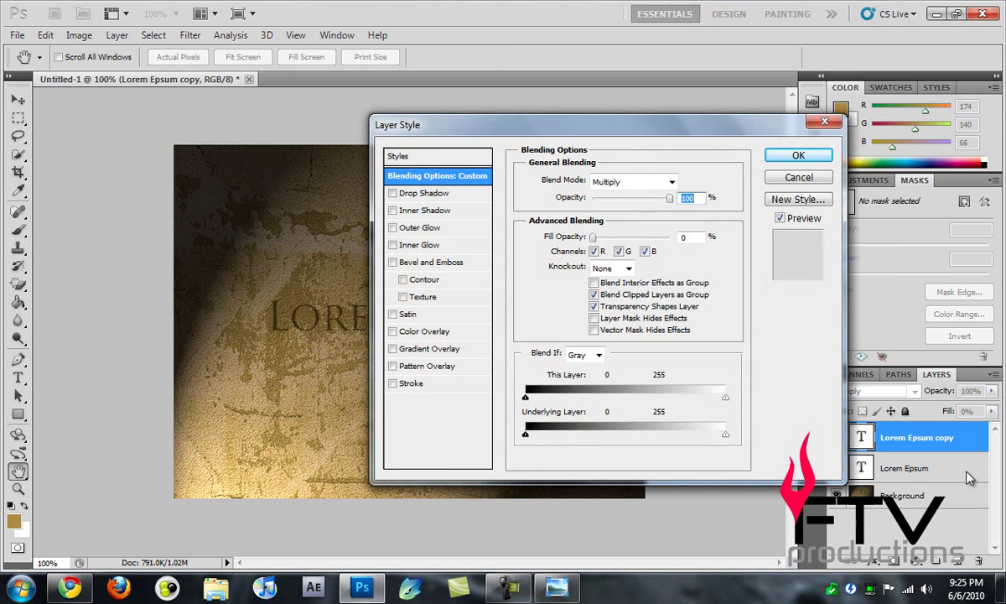
left_click(442, 267)
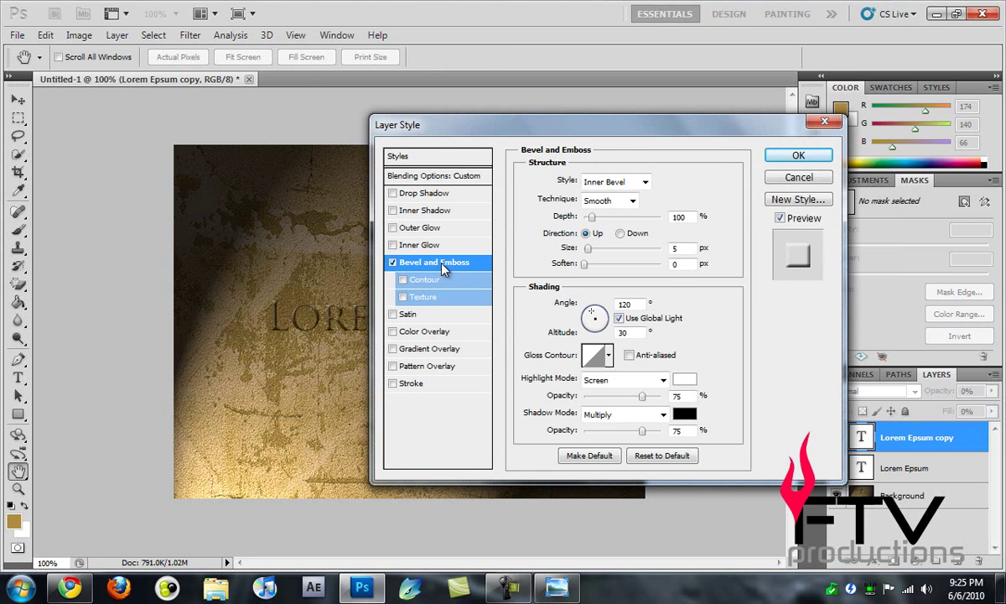
left_click(615, 182)
left_click(616, 198)
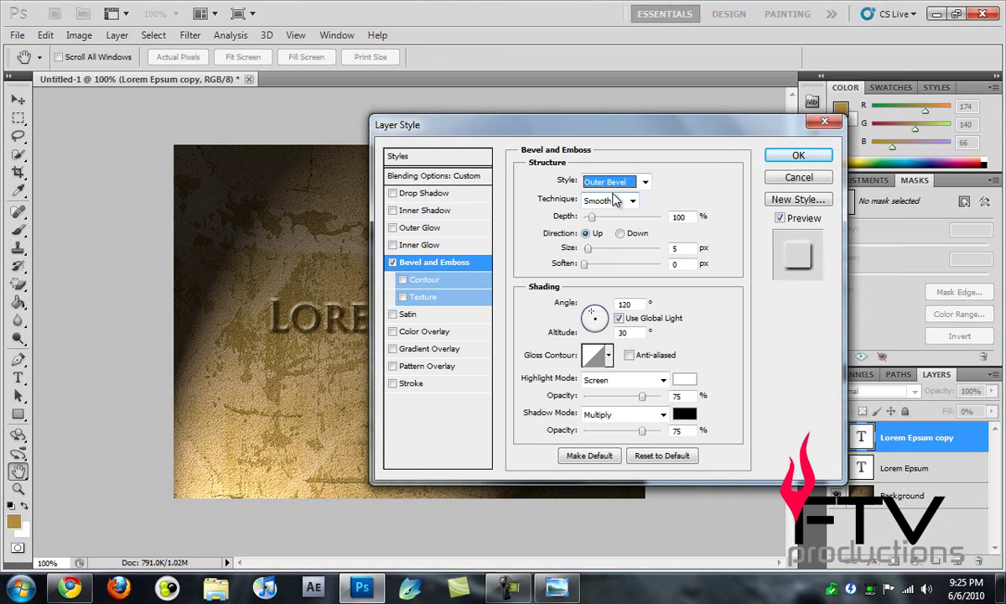
left_click(692, 217)
type("0")
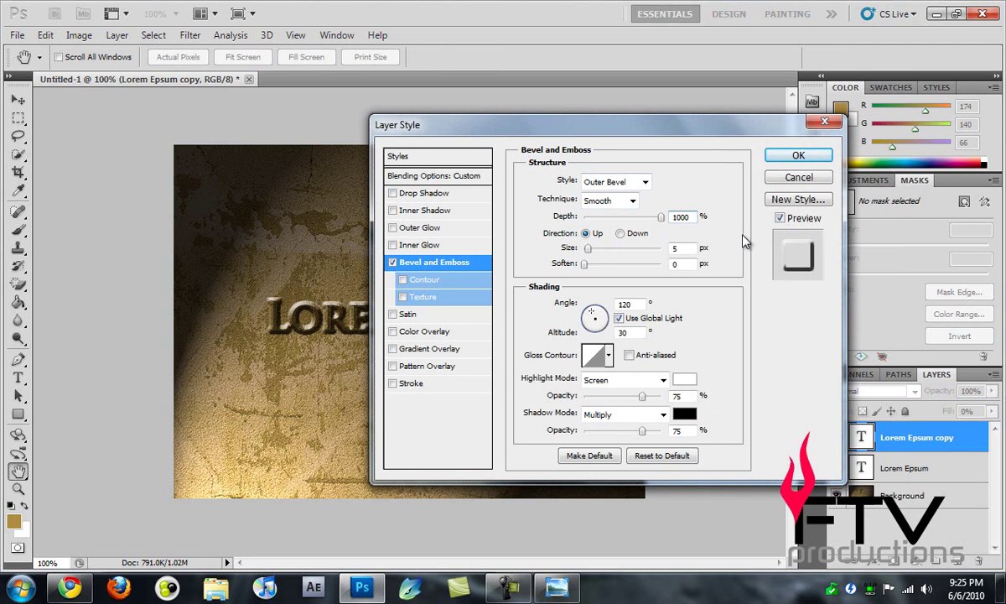
left_click(644, 237)
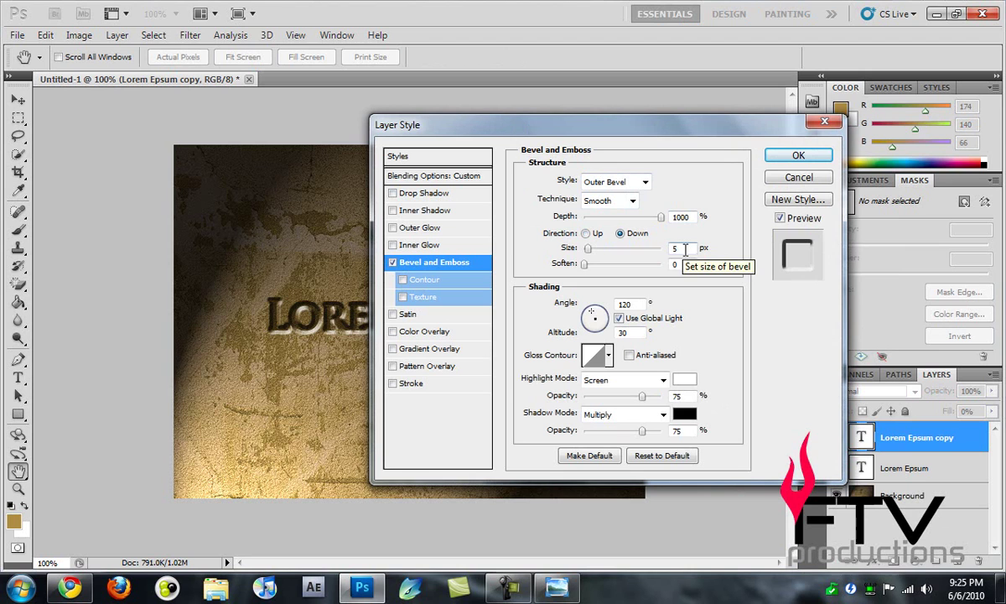
double_click(685, 249)
key("Down")
key("Down")
key("Down")
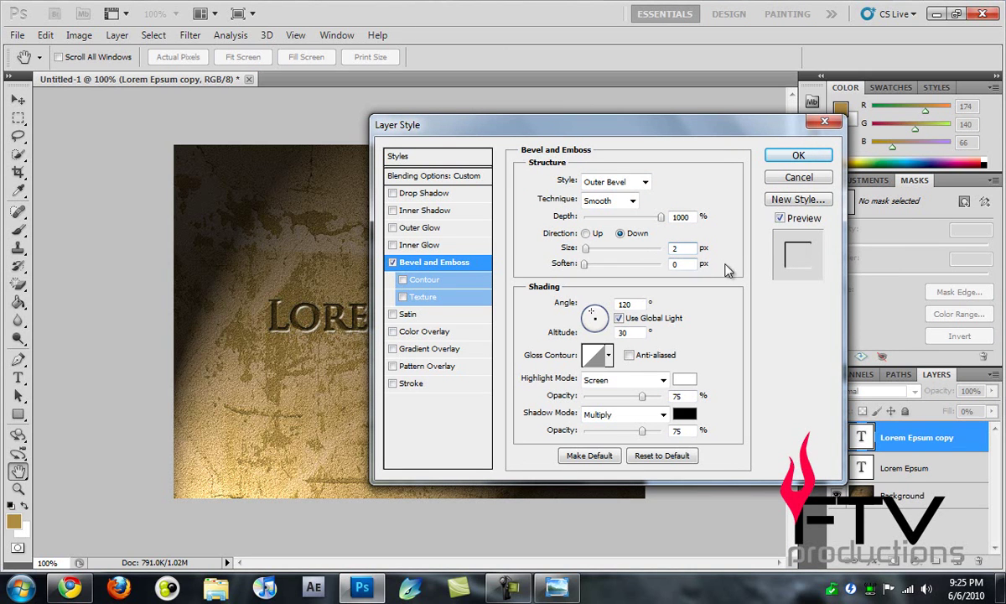
- Set the bevel light angle to 68° and altitude to 32°, dismissing the range alert
double_click(636, 306)
type("68")
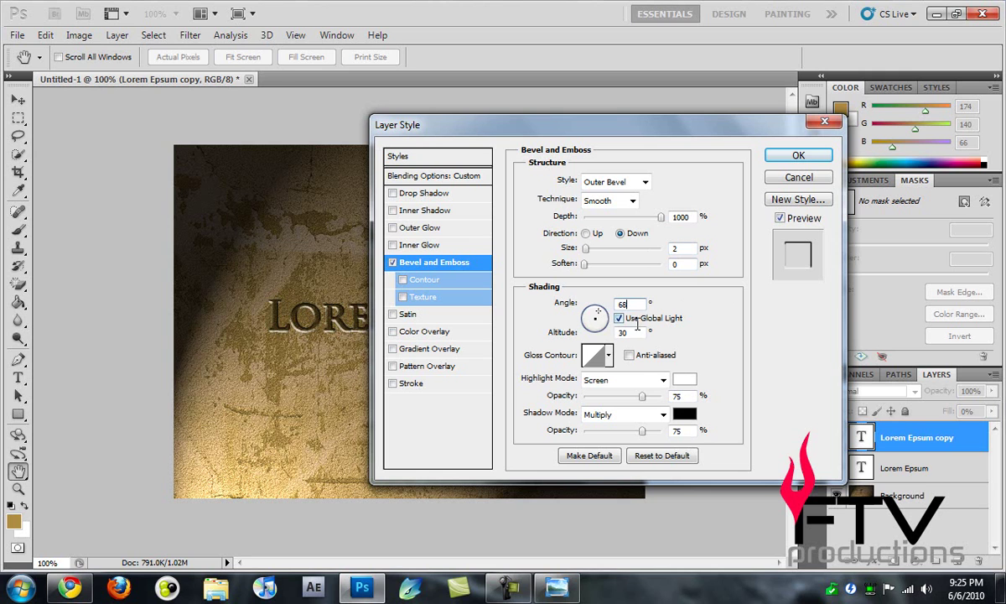
double_click(624, 333)
type("332")
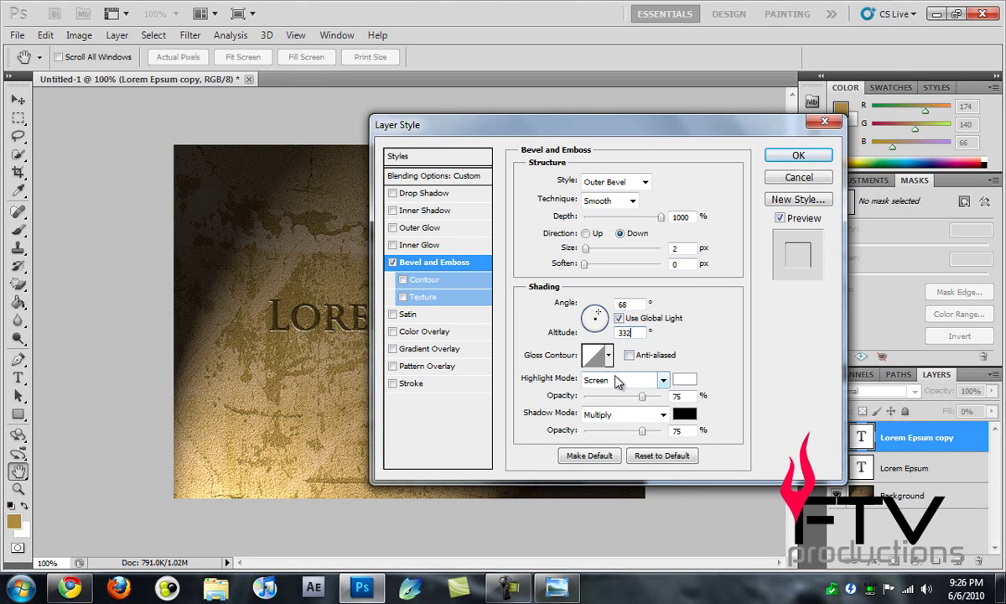
left_click(686, 381)
left_click(514, 233)
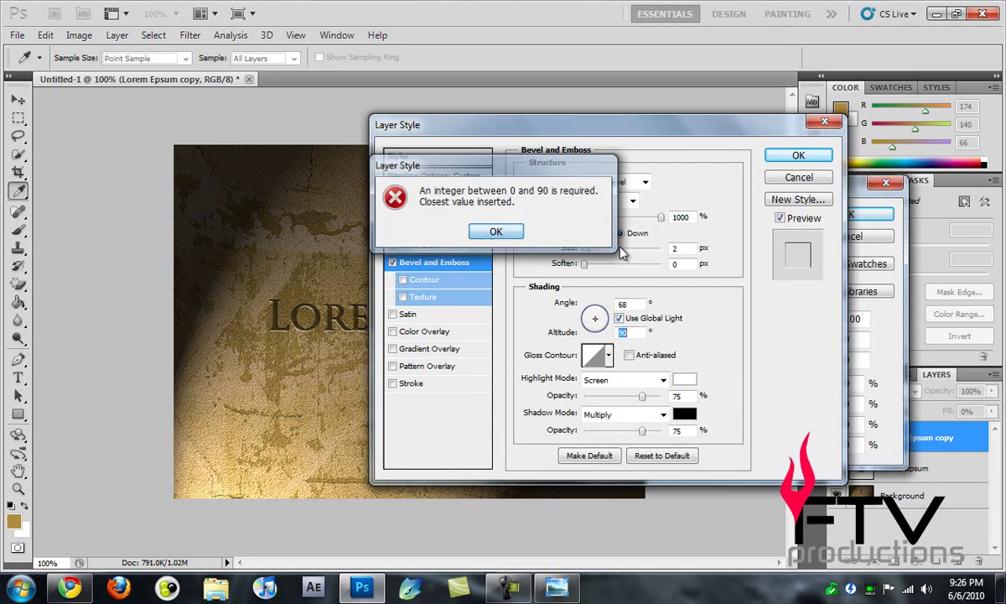
left_click(848, 236)
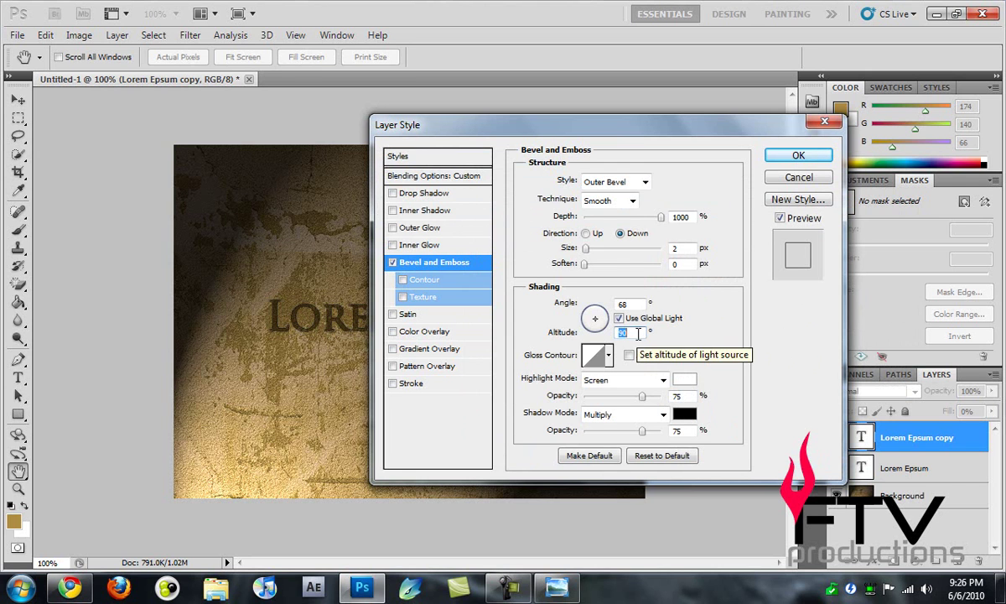
type("32")
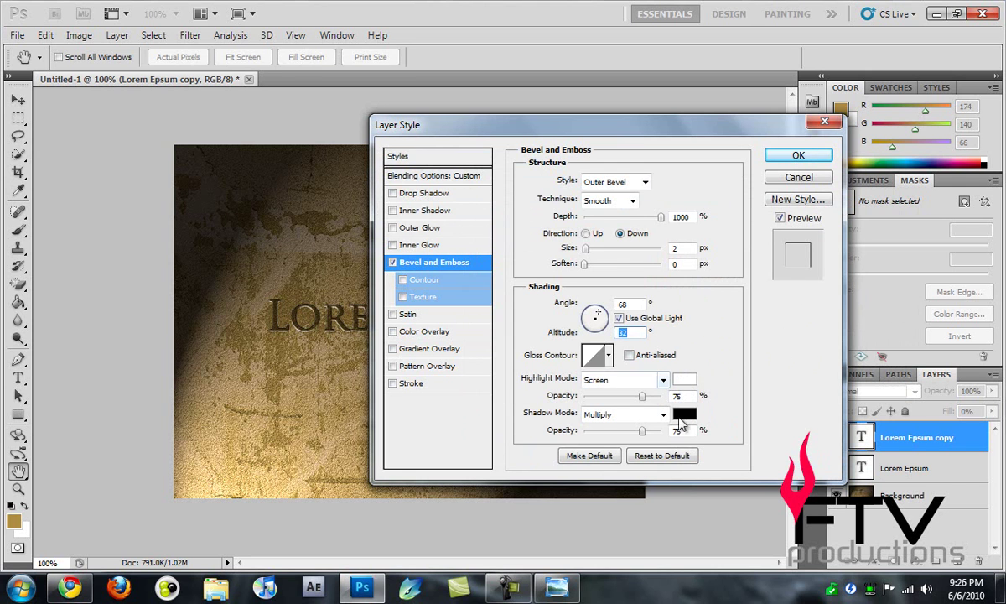
left_click(684, 379)
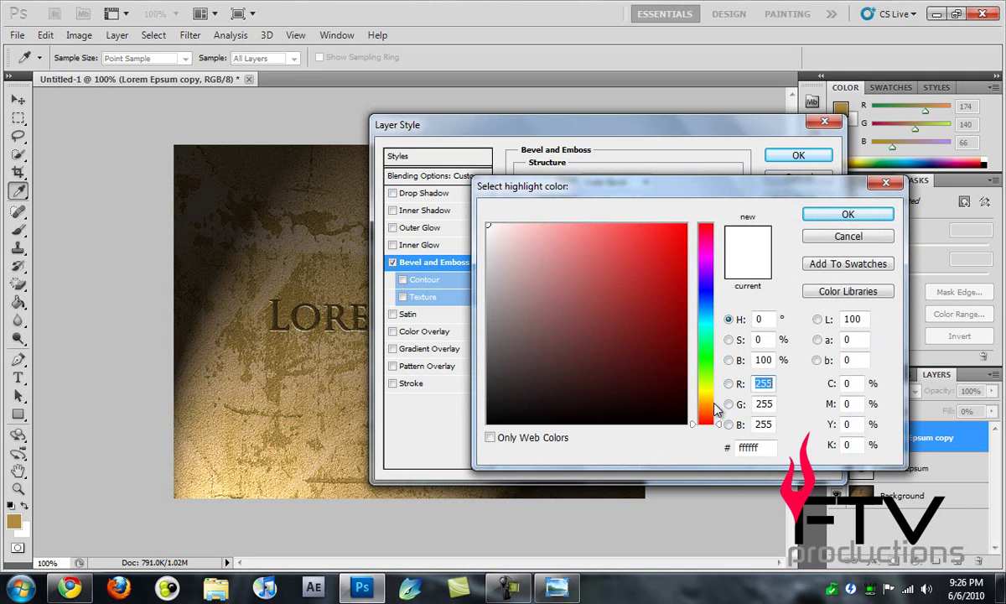
- Choose pale gold e4ca72 as the bevel highlight colour
left_click(503, 317)
left_click_drag(583, 240, 588, 244)
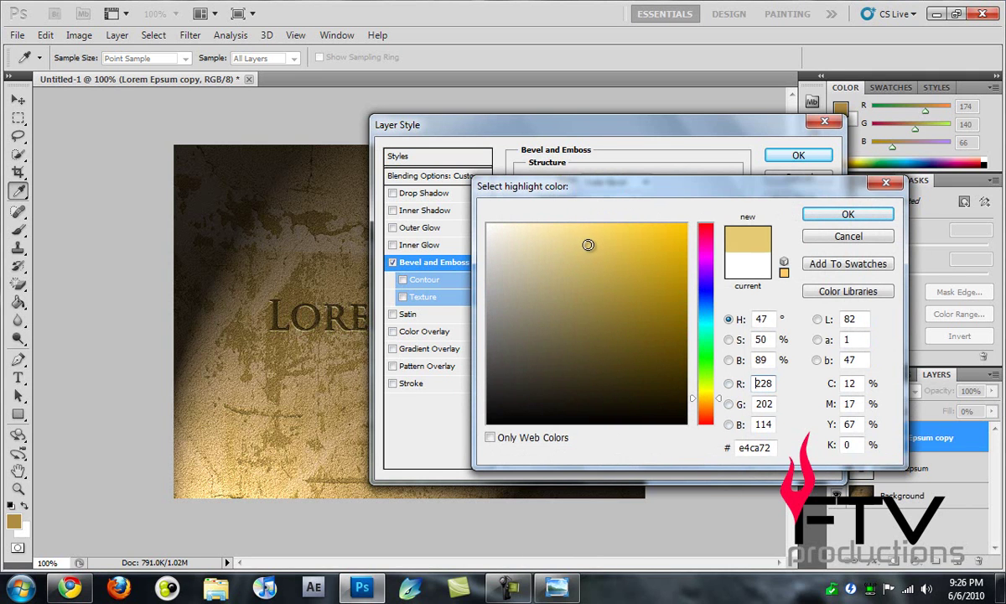
left_click(843, 215)
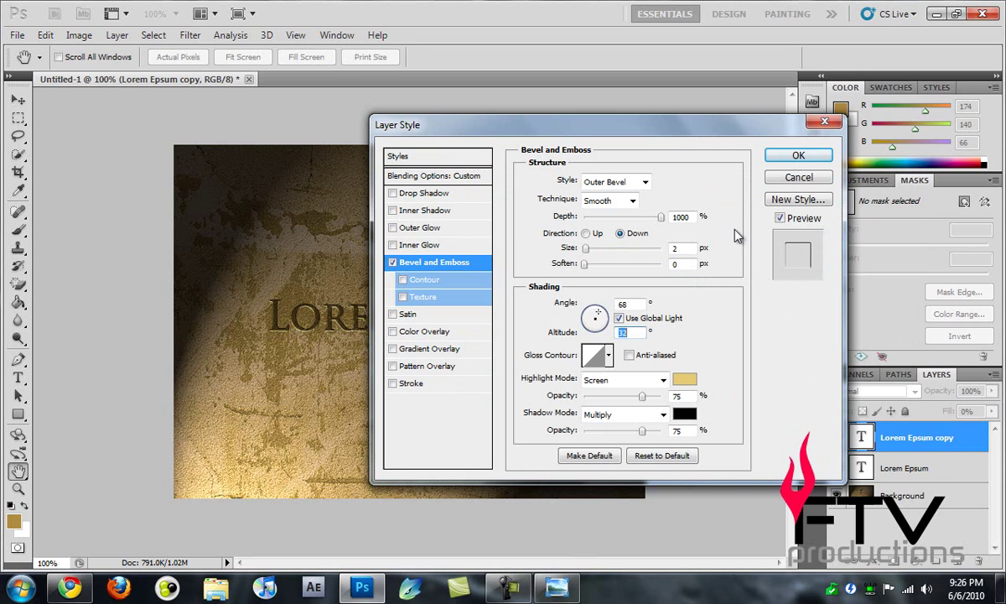
- Set highlight opacity to 100% and shadow opacity to 73%, then apply the style
left_click(686, 397)
type("100")
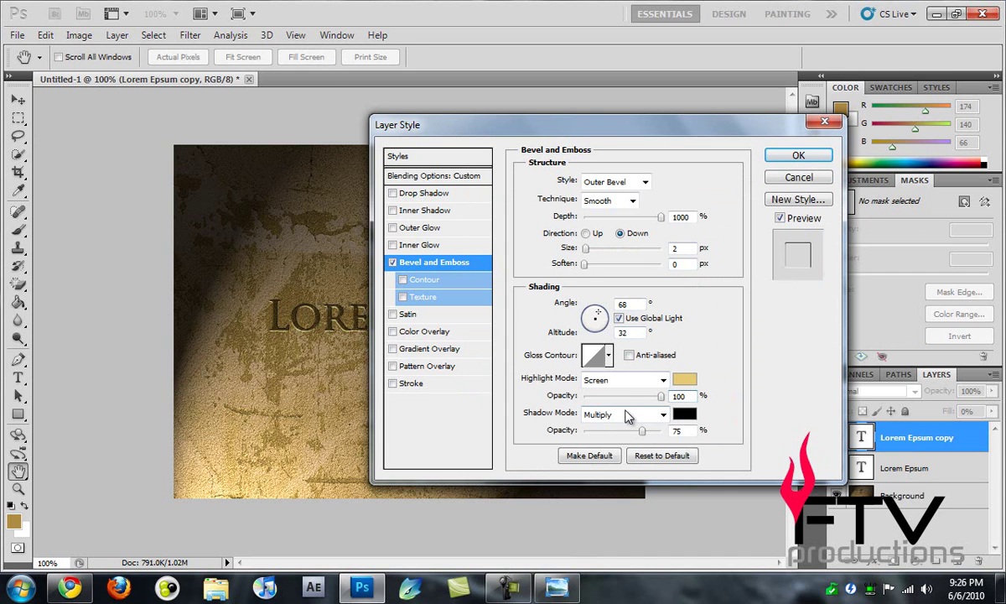
left_click(678, 430)
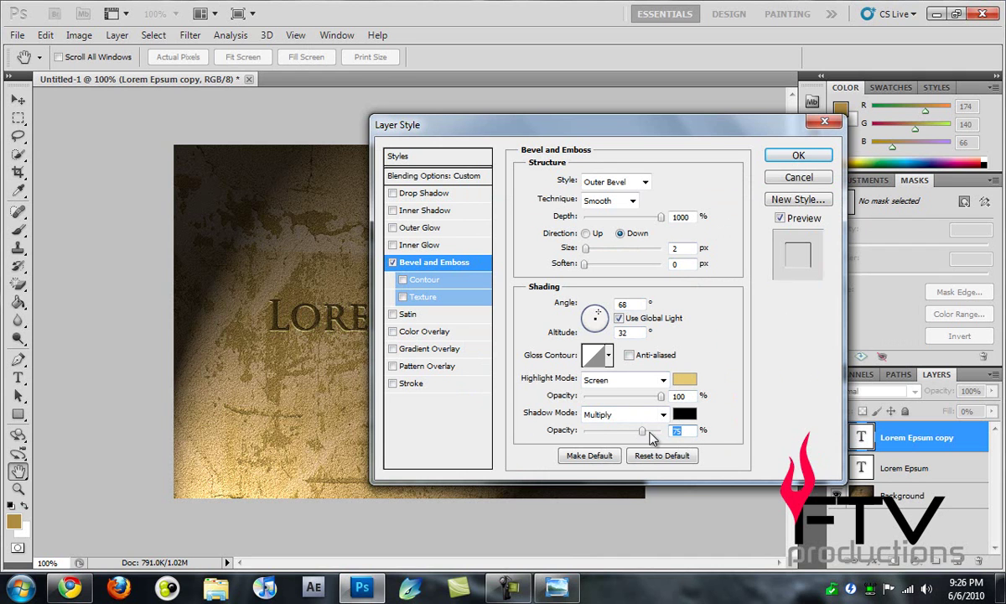
type("73")
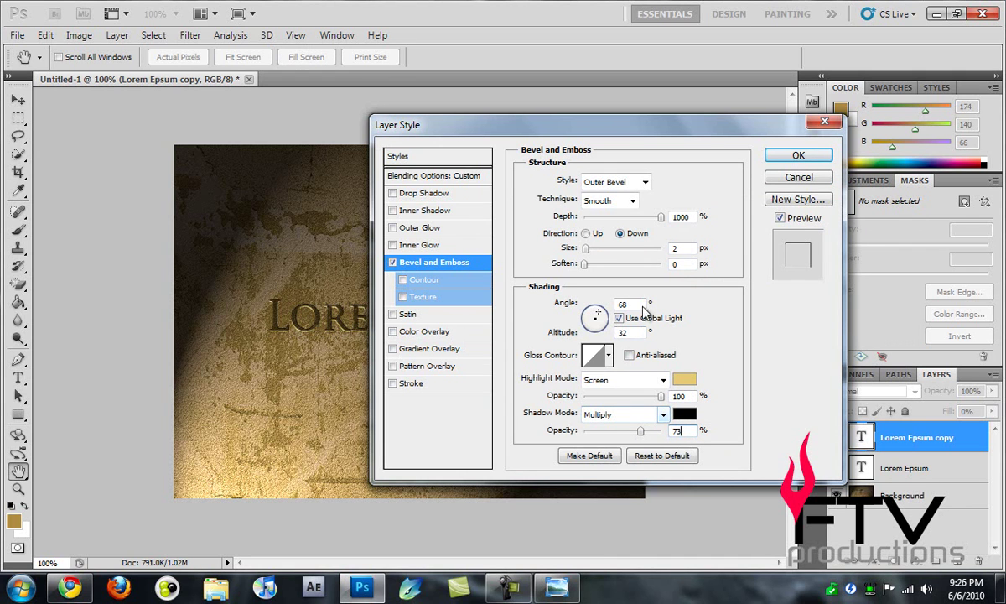
left_click(797, 155)
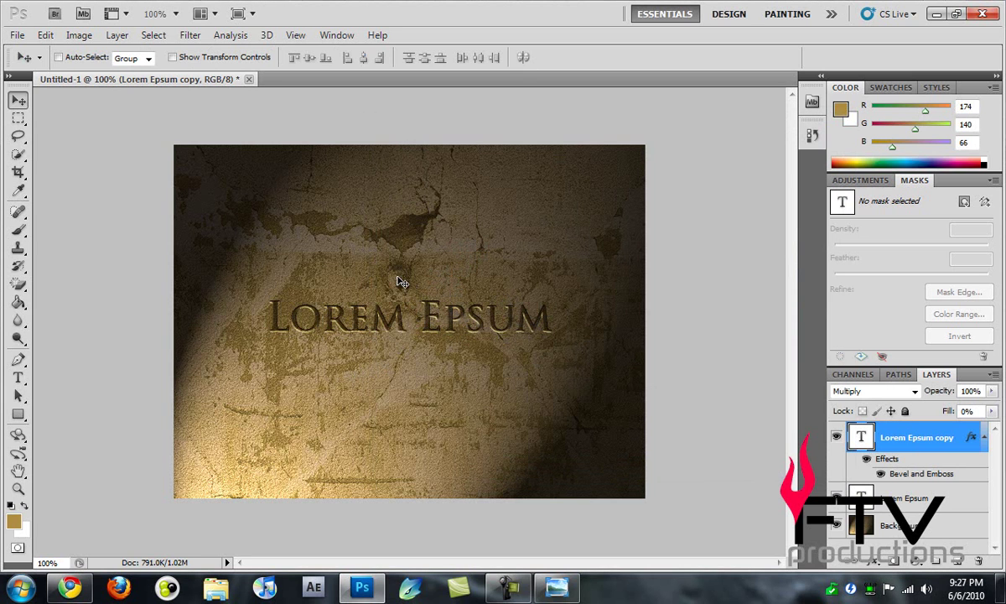
- Add a blank layer and merge only Lorem Epsum copy into it as Layer 1
left_click(958, 562)
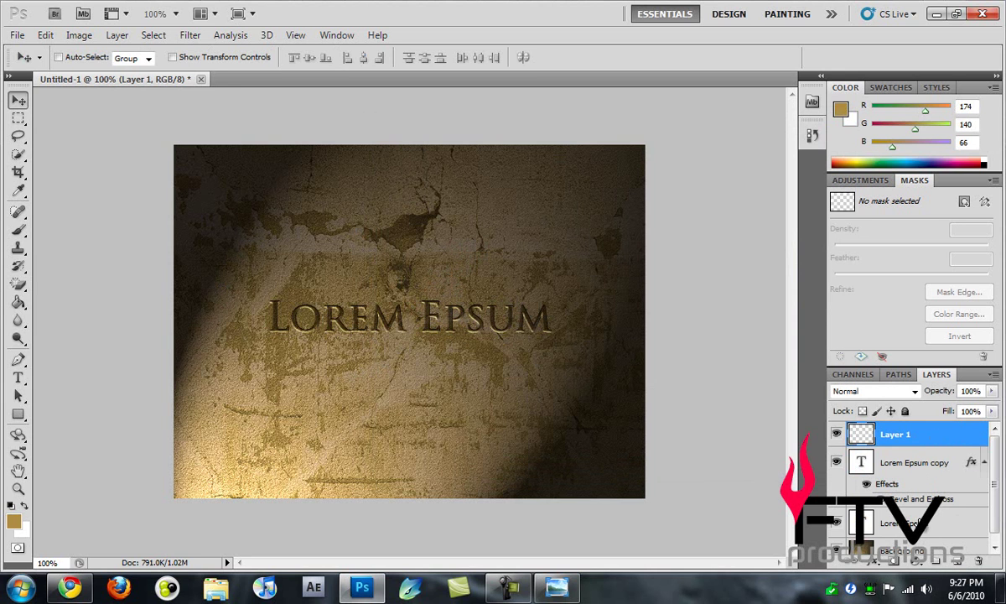
left_click(905, 523, "shift")
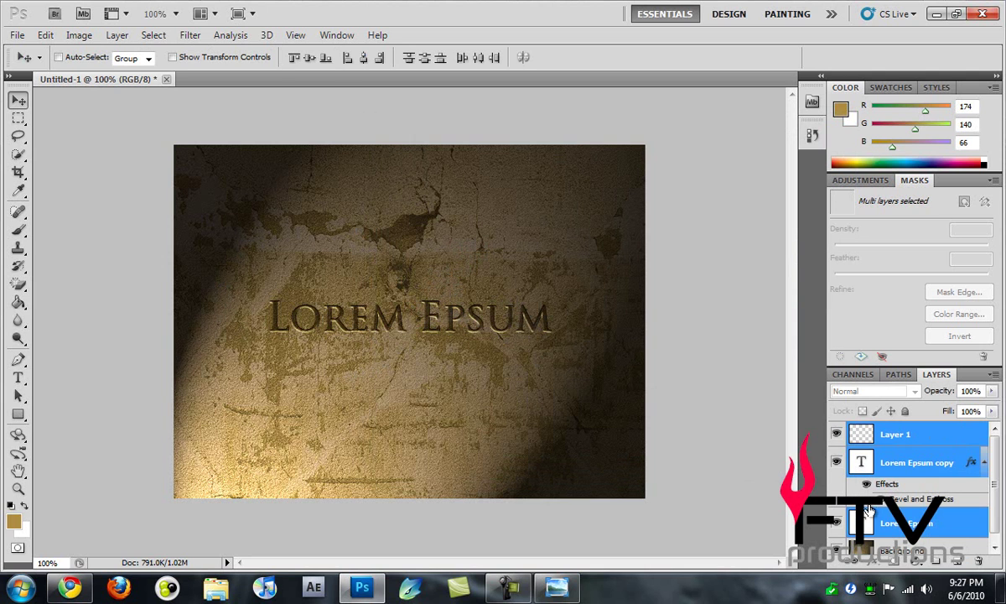
key("ctrl+e")
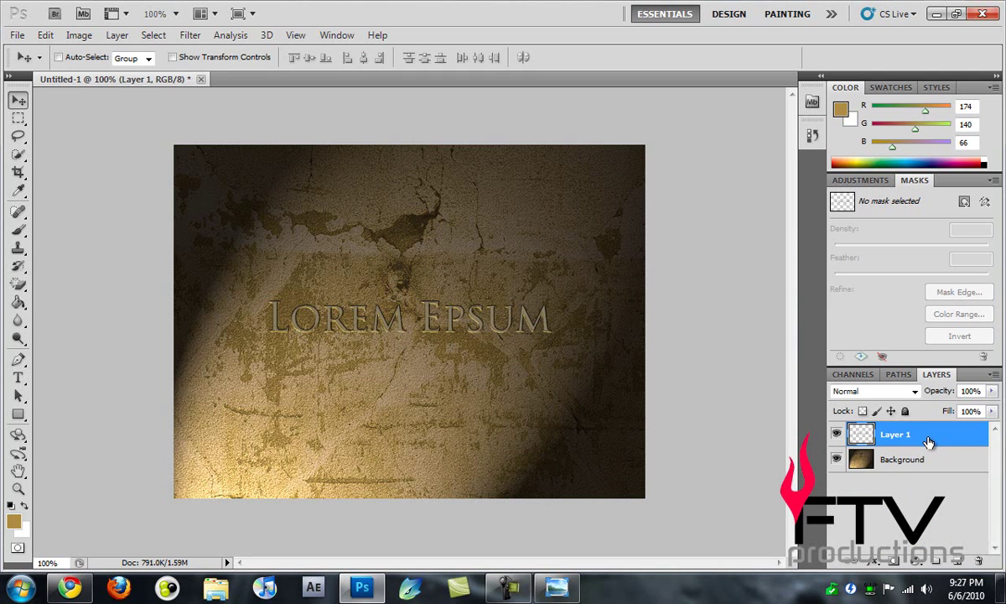
key("ctrl+z")
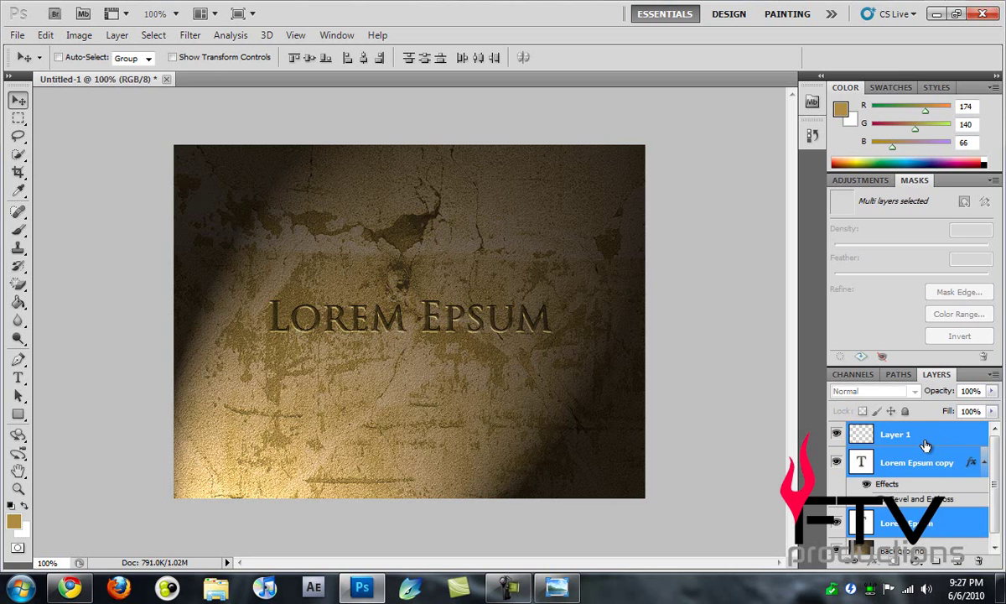
left_click(918, 462)
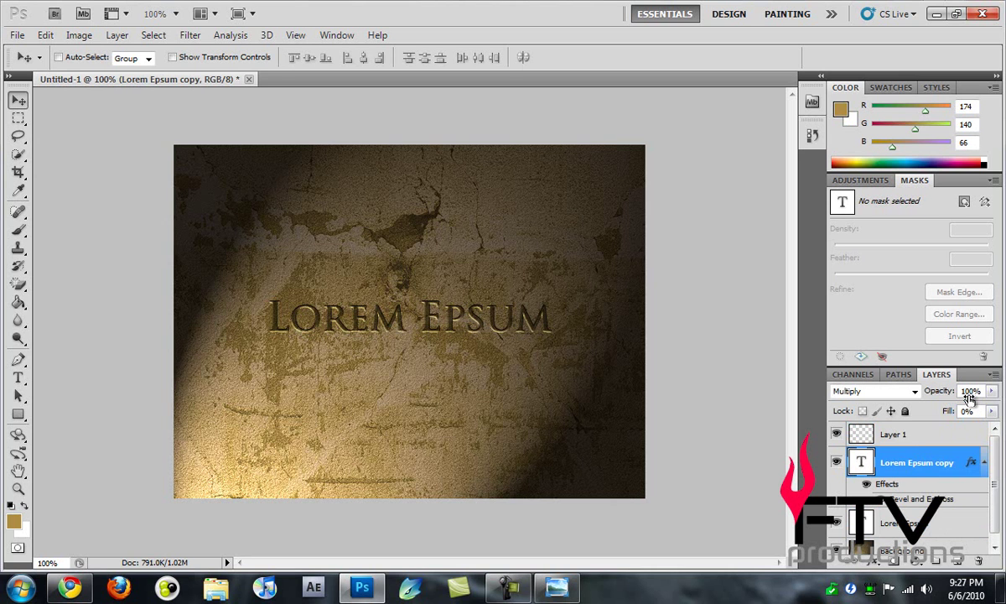
left_click(921, 436)
left_click(920, 459, "shift")
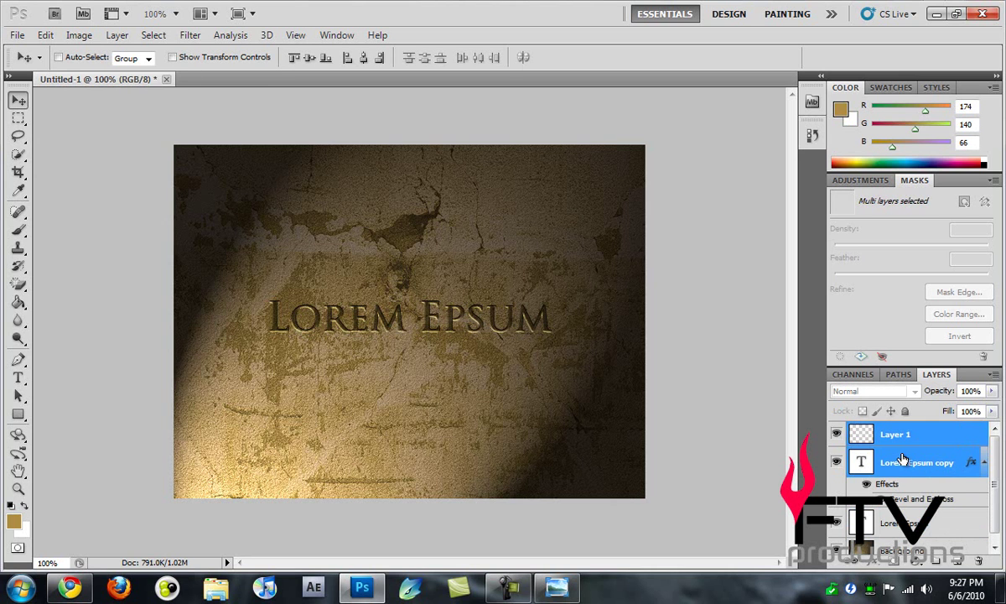
key("ctrl+e")
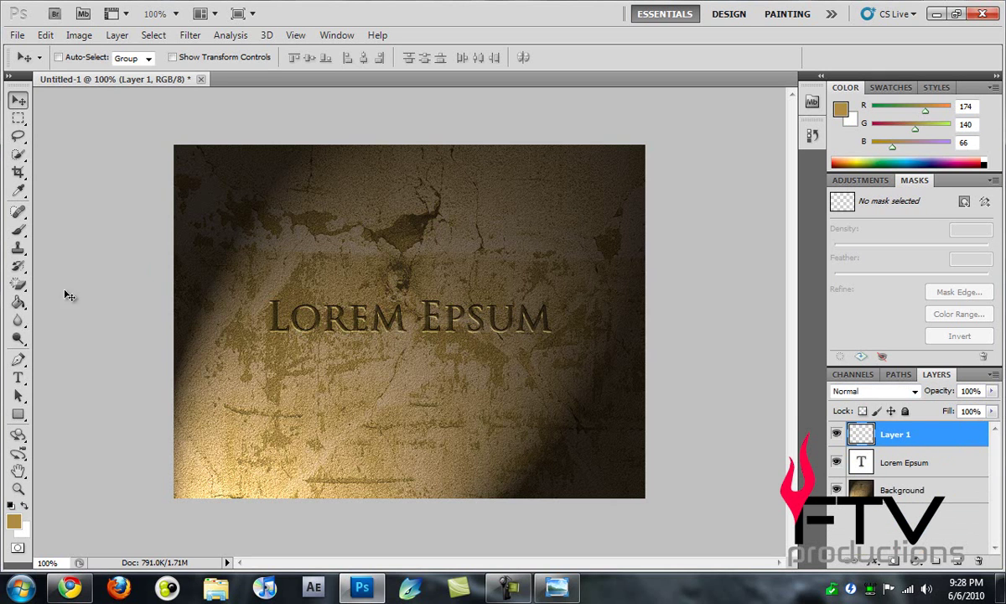
- Set up the Eraser with a soft round 0%-hardness brush at 200 px and 40% opacity
left_click(18, 285)
right_click(20, 288)
left_click(83, 267)
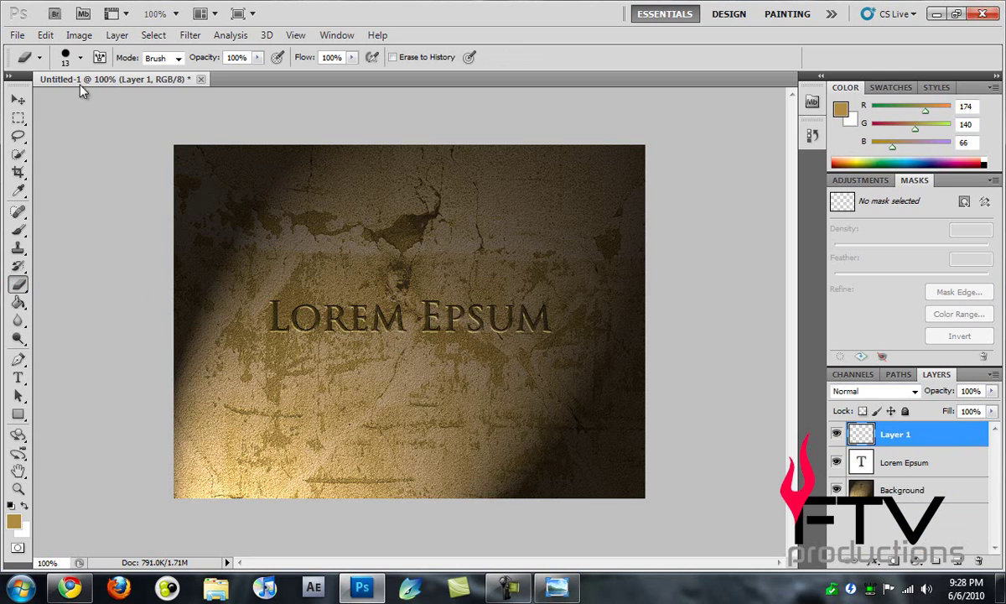
left_click(81, 58)
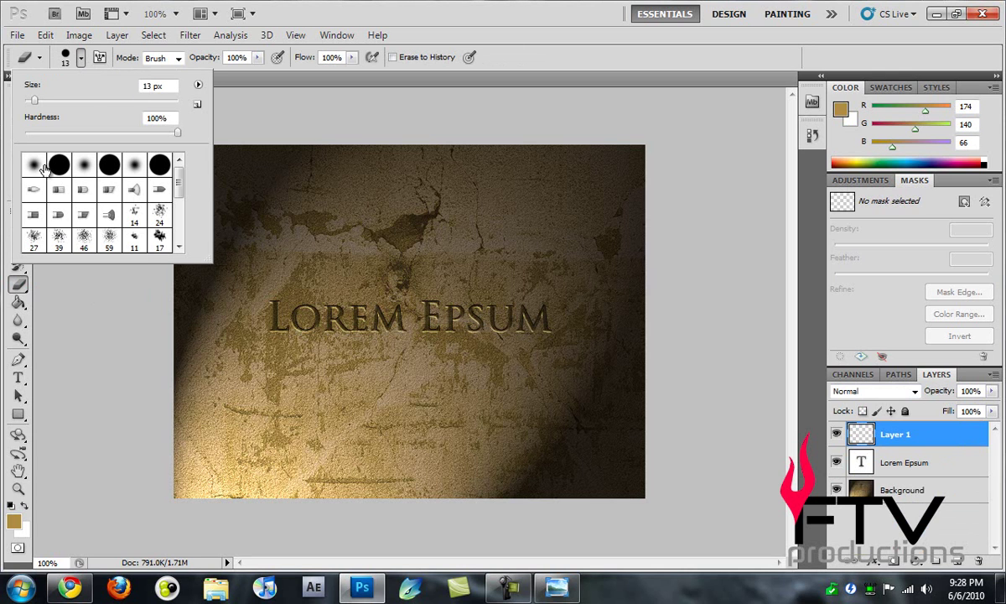
left_click(33, 166)
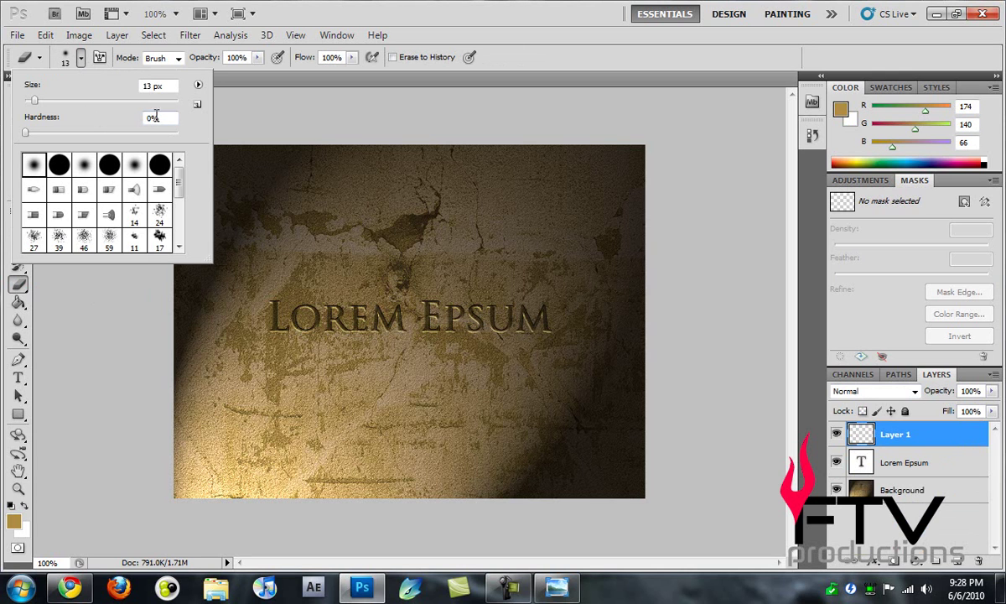
left_click_drag(153, 89, 140, 90)
type("200")
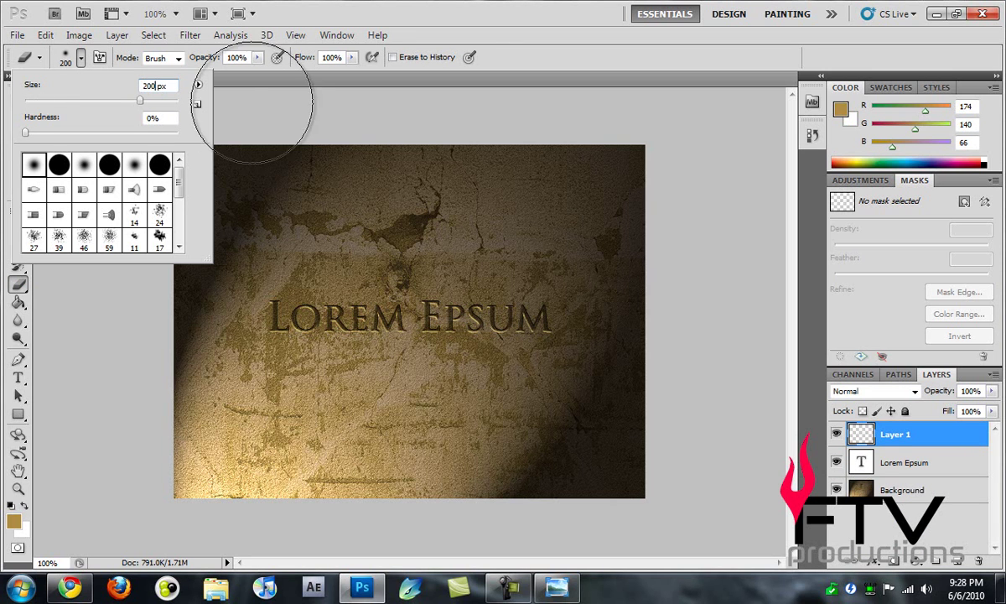
left_click(224, 61)
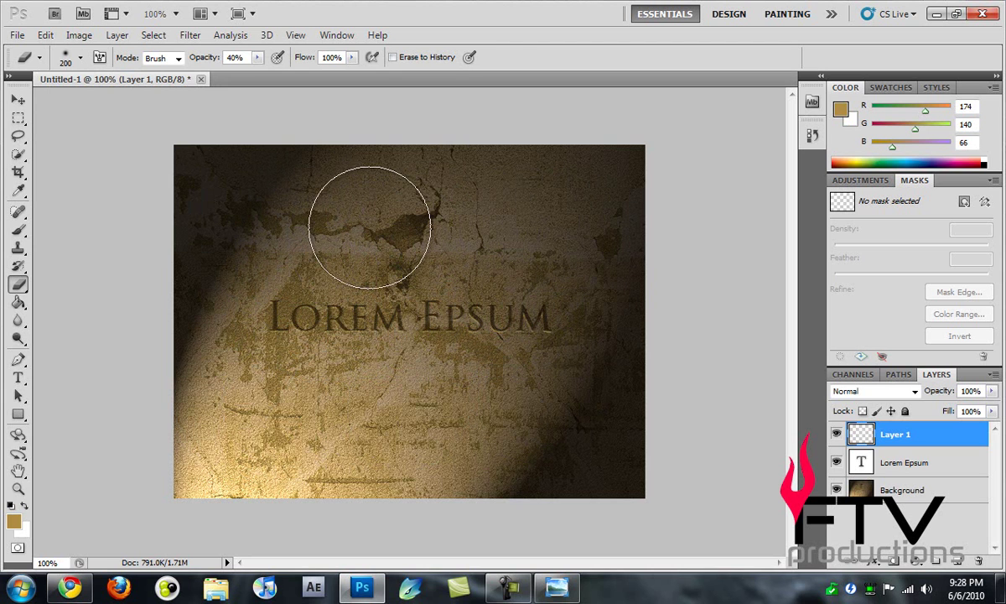
- Save the image to the Desktop as Inscription.png with no interlacing
left_click(17, 102)
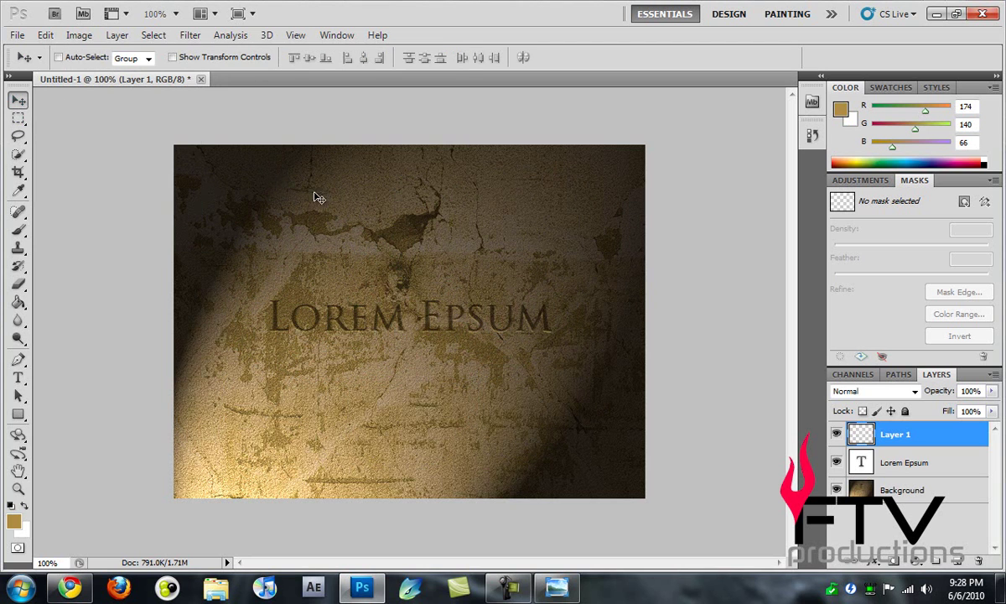
left_click(16, 36)
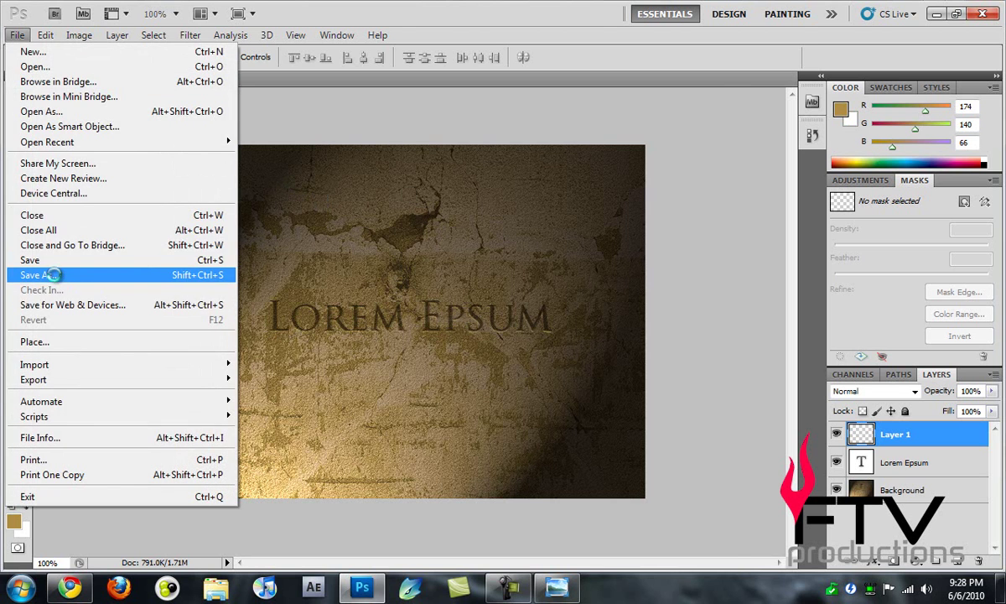
left_click(53, 273)
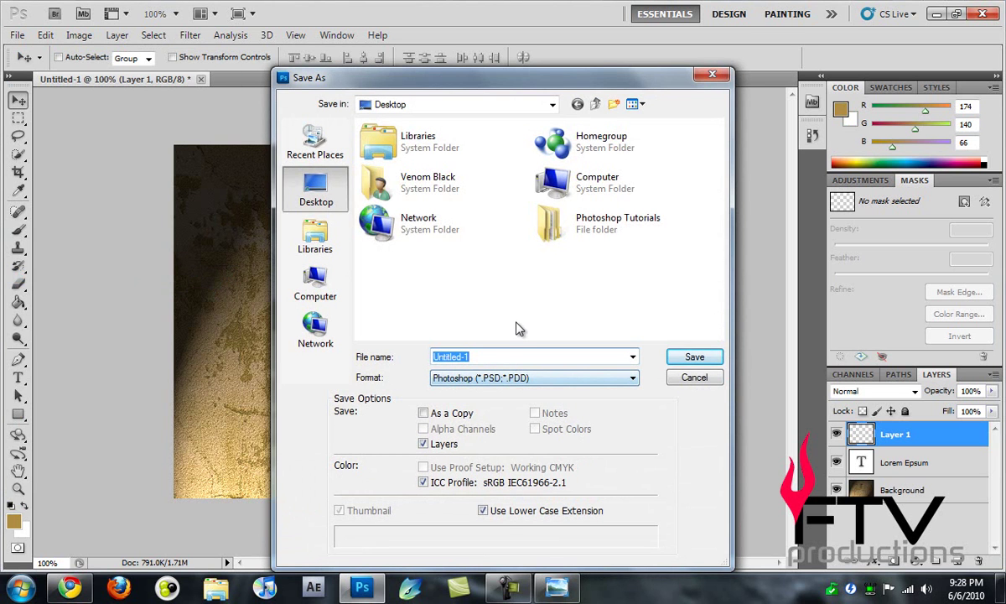
key("BackSpace")
left_click(512, 377)
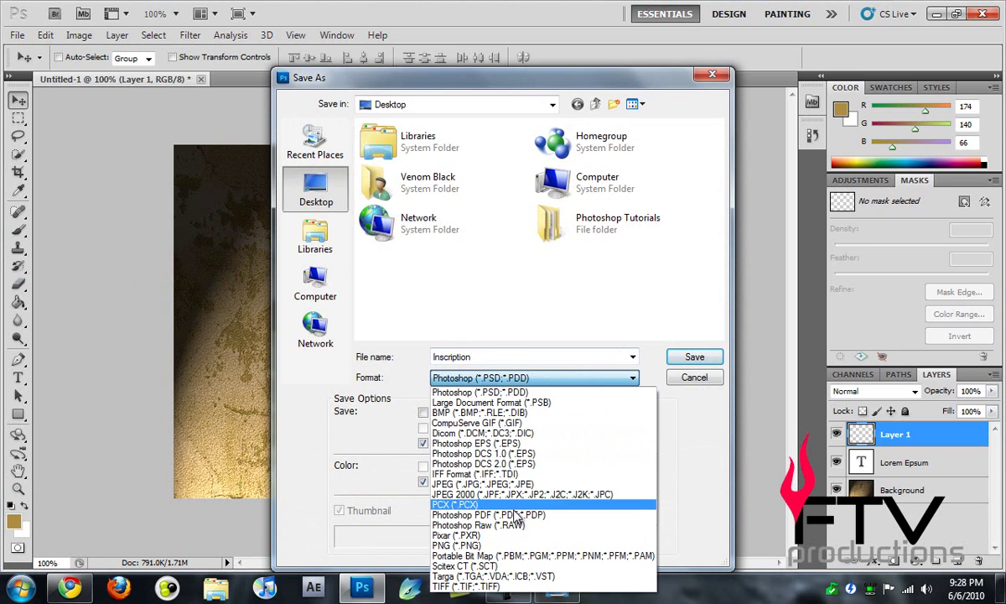
left_click(501, 546)
left_click(690, 356)
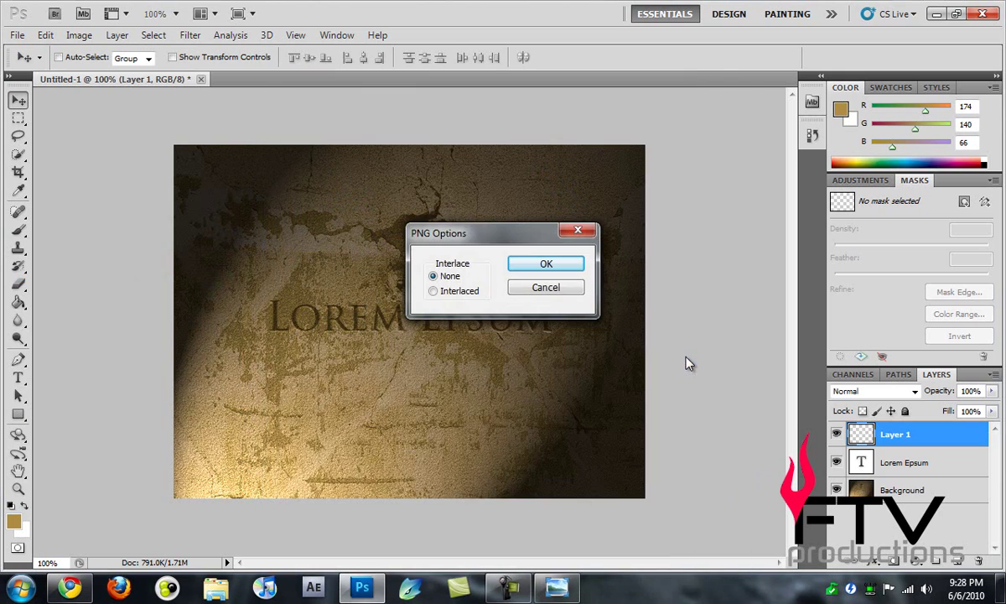
left_click(546, 264)
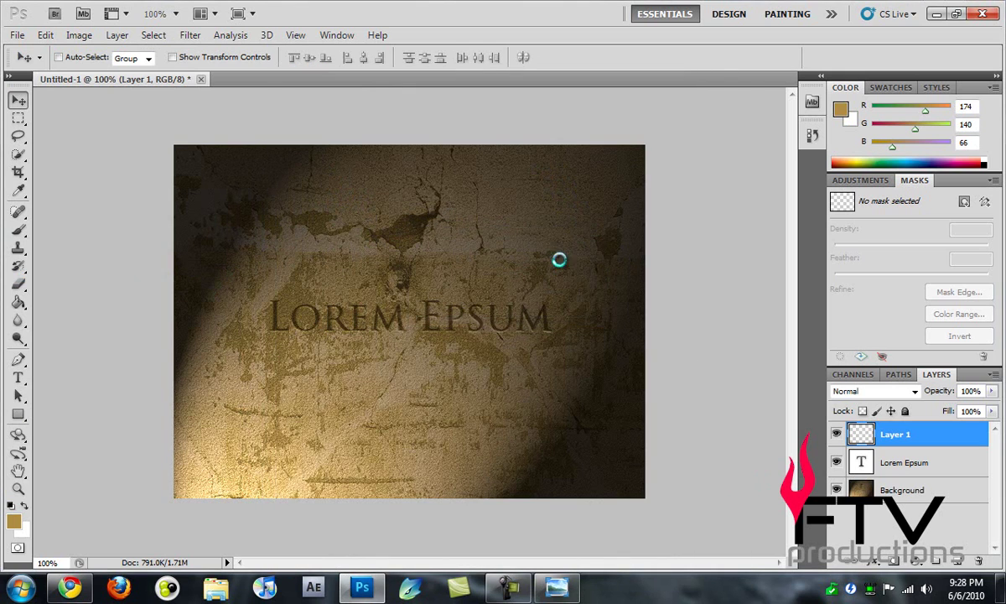
- Open Inscription from the desktop in Photo Viewer and close the inscription_16 window
left_click(936, 14)
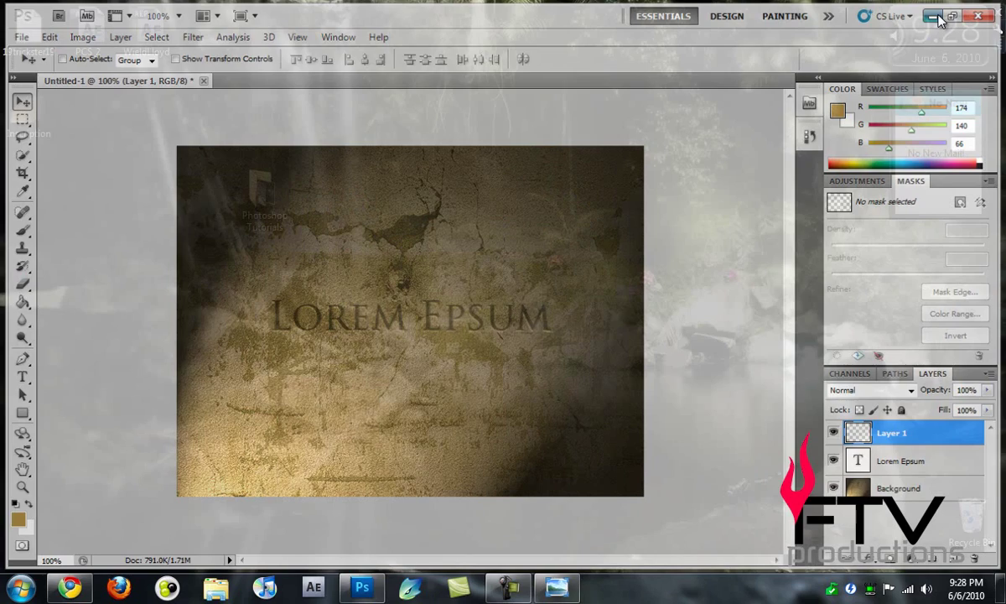
double_click(46, 125)
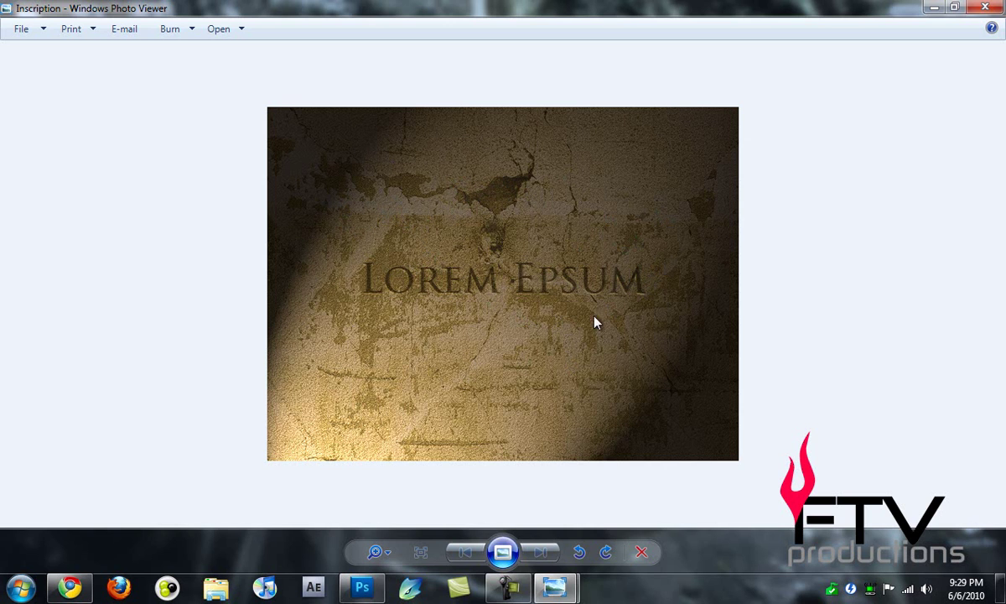
mouse_move(555, 587)
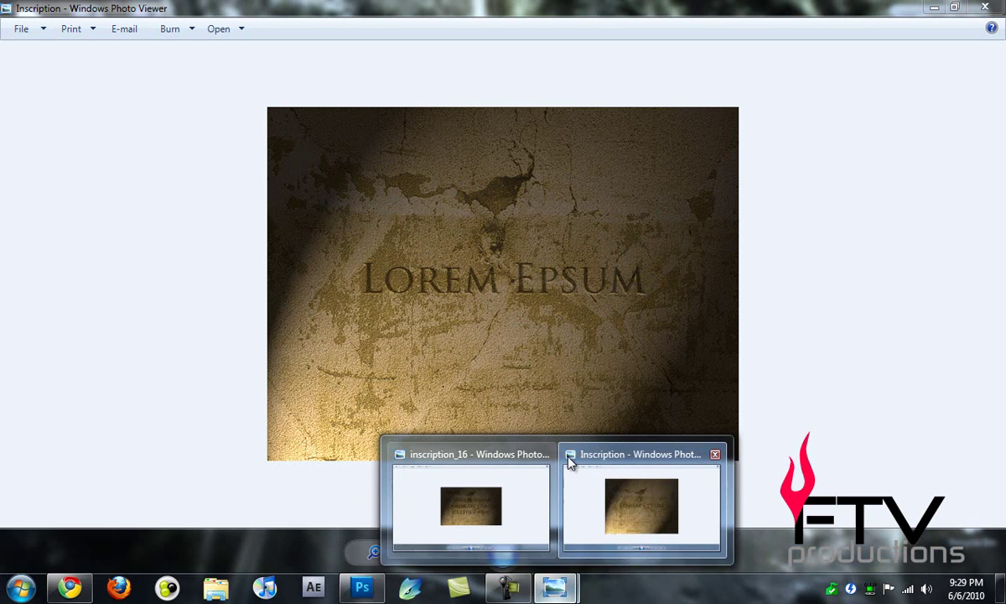
left_click(542, 454)
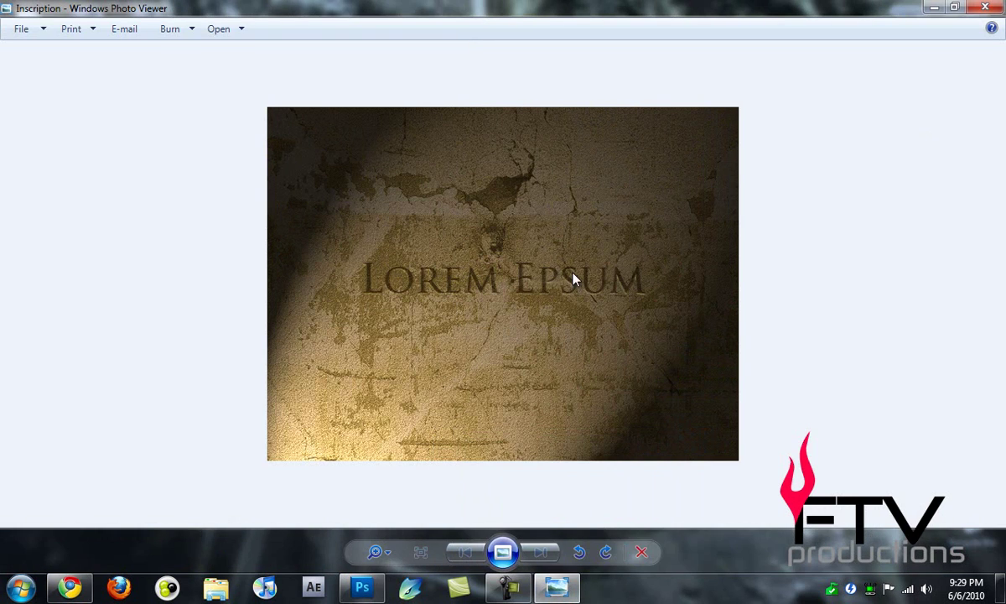